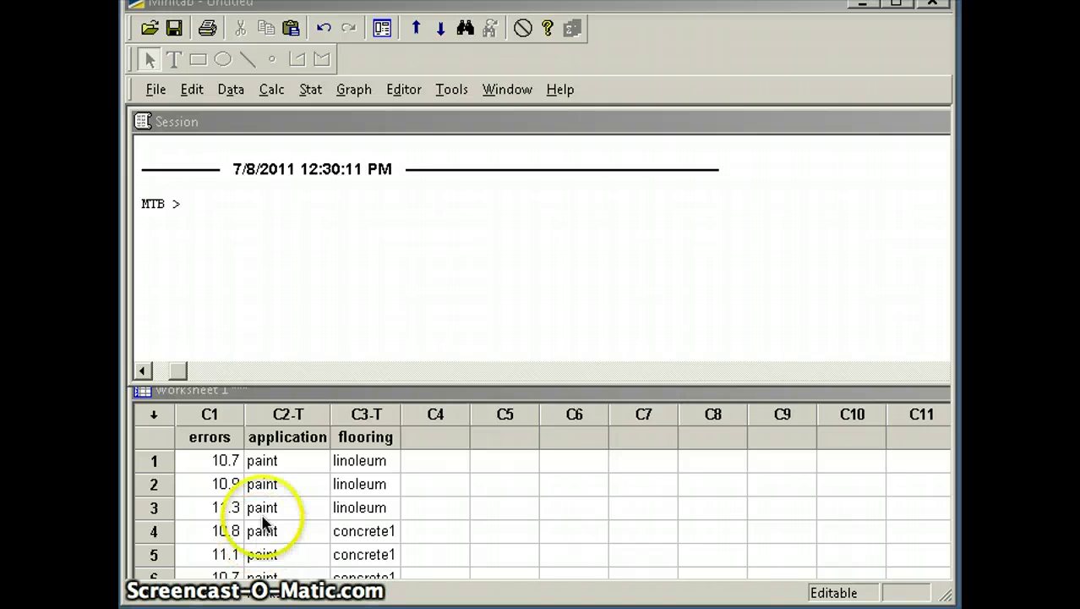
# - Start a Main Effects Plot from the ANOVA tools and set errors as the response
pyautogui.click(321, 218)
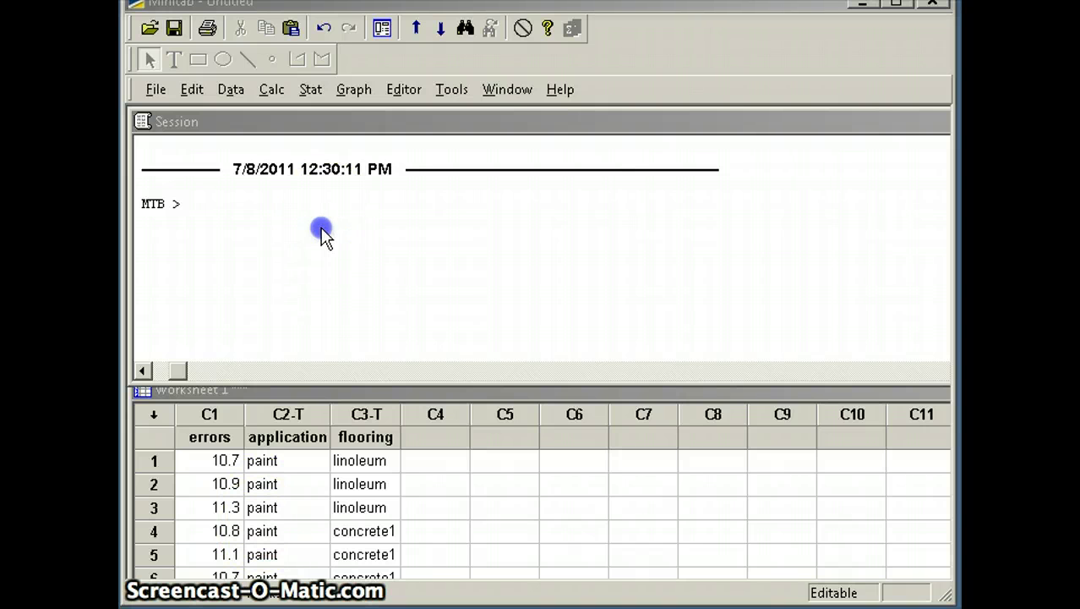
pyautogui.click(315, 93)
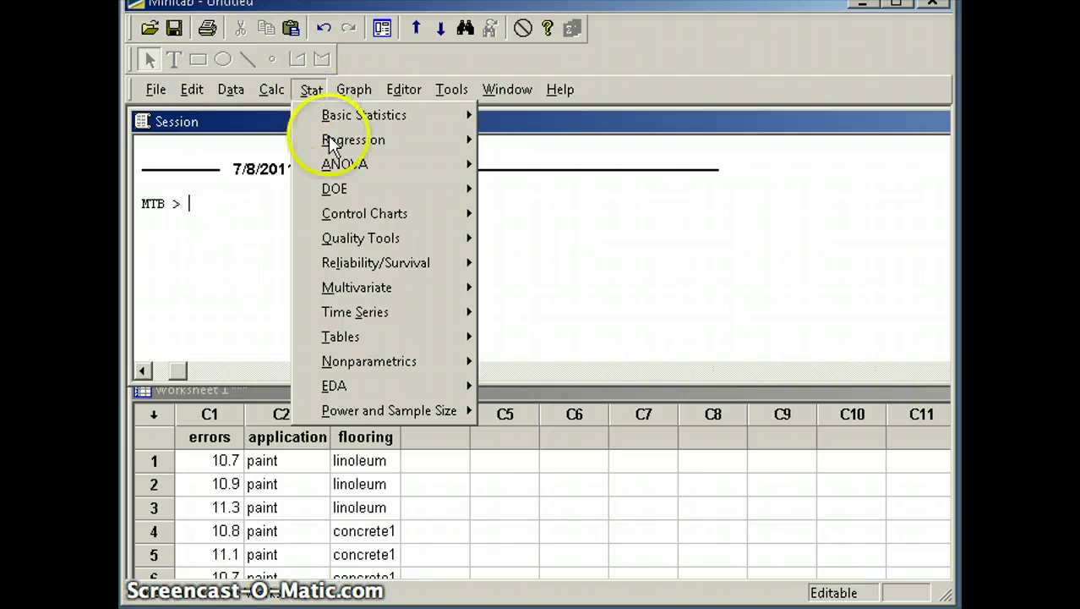
pyautogui.moveTo(336, 164)
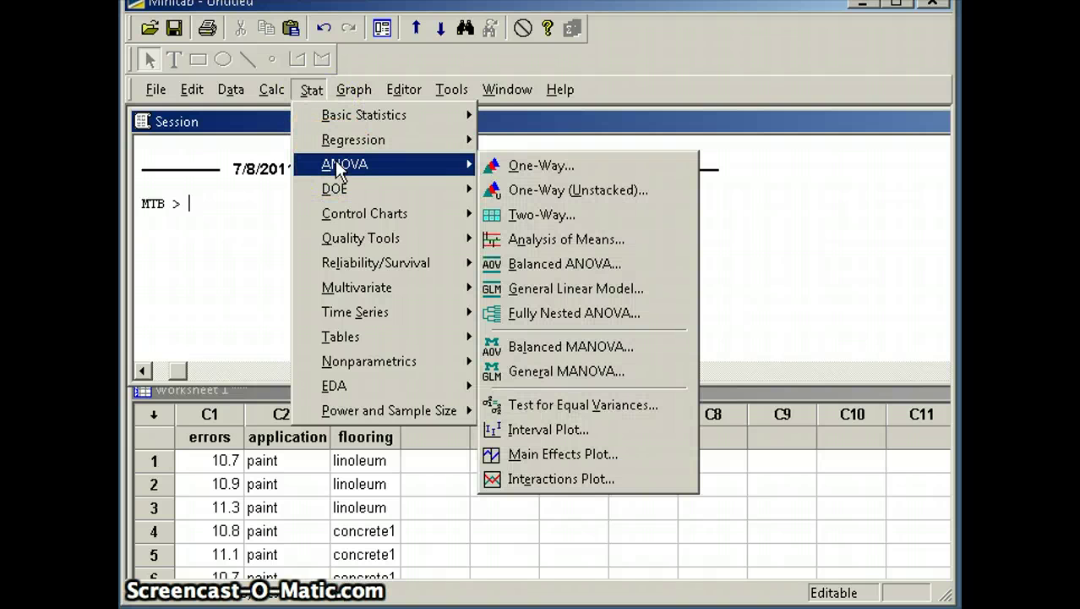
pyautogui.click(563, 450)
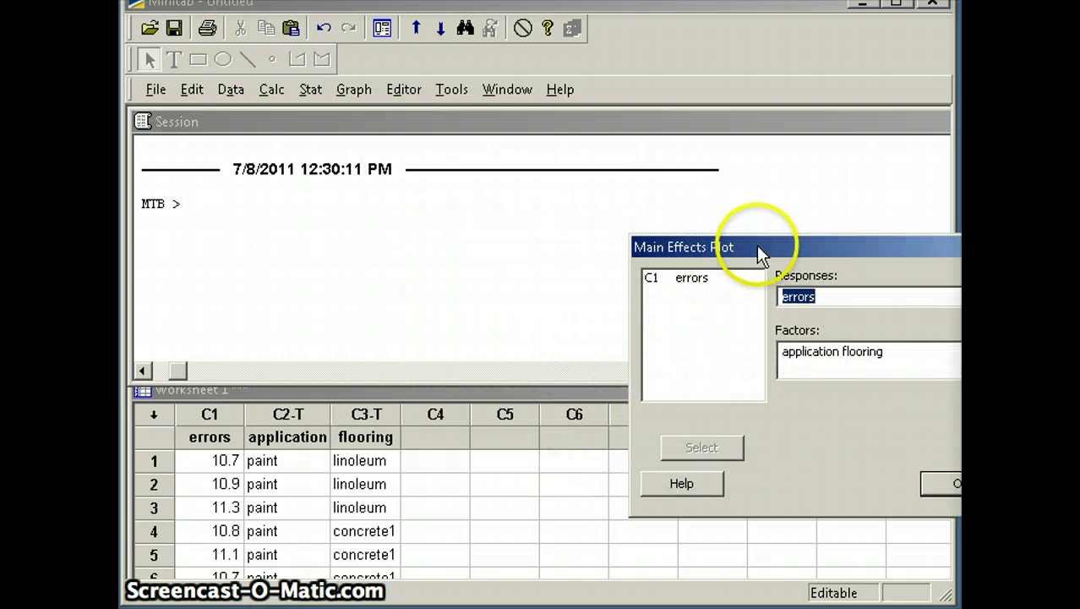
pyautogui.moveTo(757, 245); pyautogui.dragTo(364, 215)
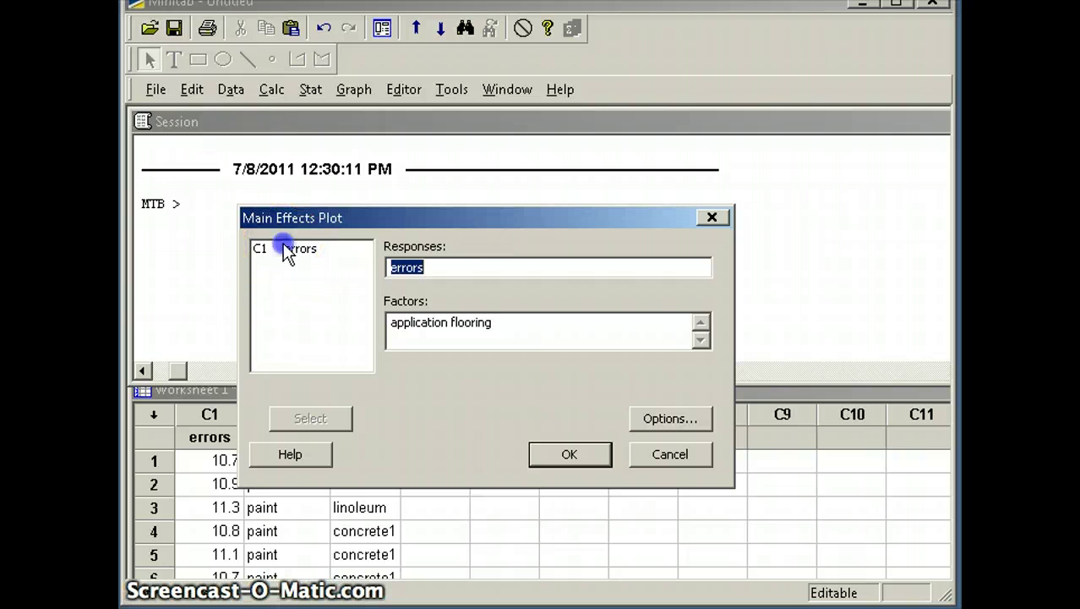
pyautogui.click(285, 249)
pyautogui.click(309, 416)
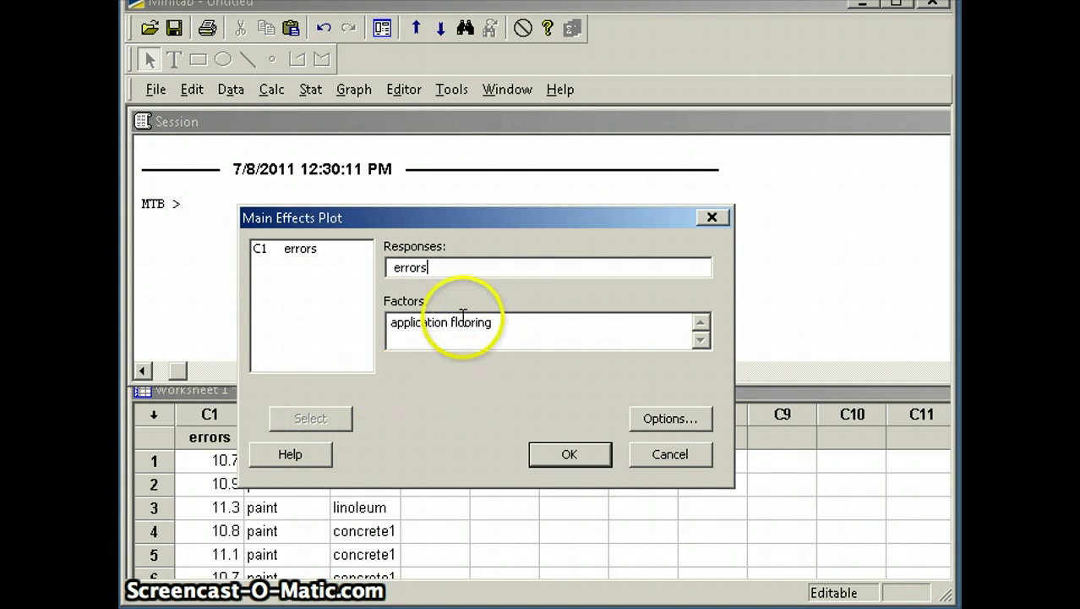
# - Replace the main effects plot's factors with application and flooring, and generate the plot
pyautogui.moveTo(509, 322); pyautogui.dragTo(348, 325)
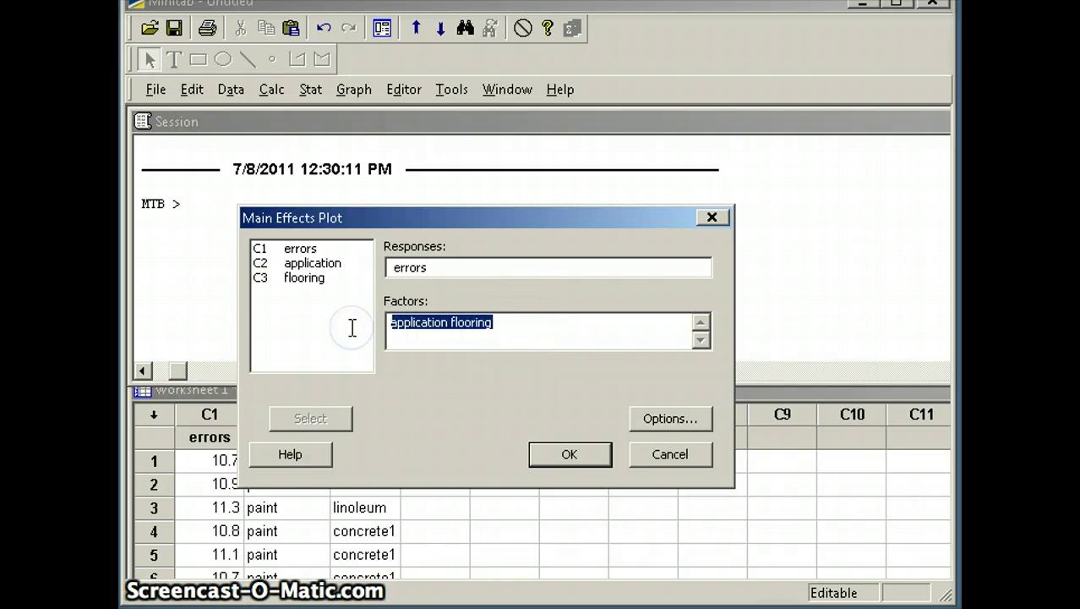
pyautogui.press('Delete')
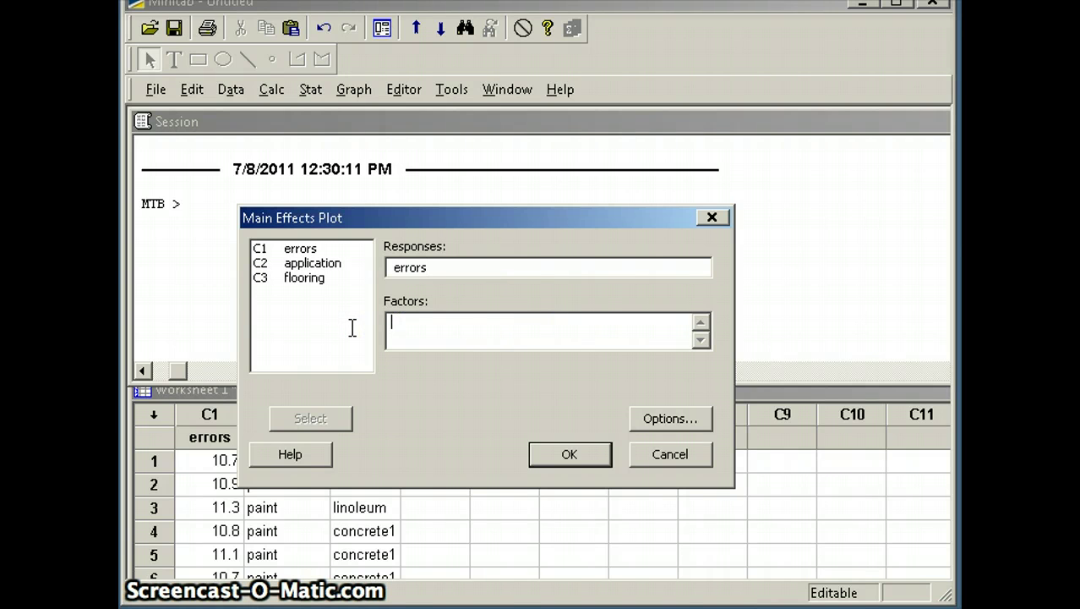
pyautogui.click(309, 265)
pyautogui.click(307, 416)
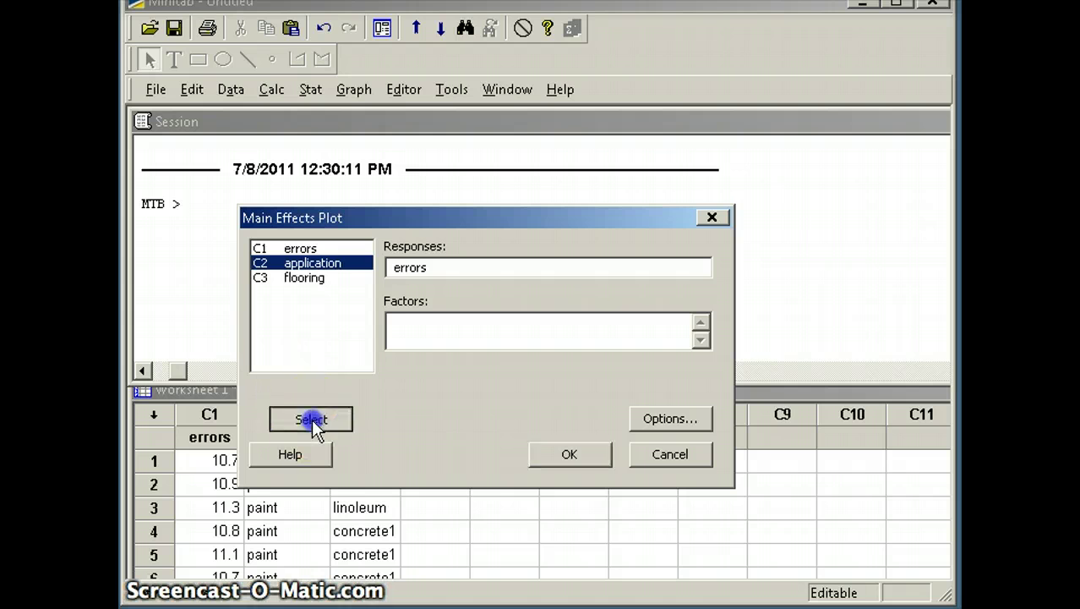
pyautogui.click(314, 287)
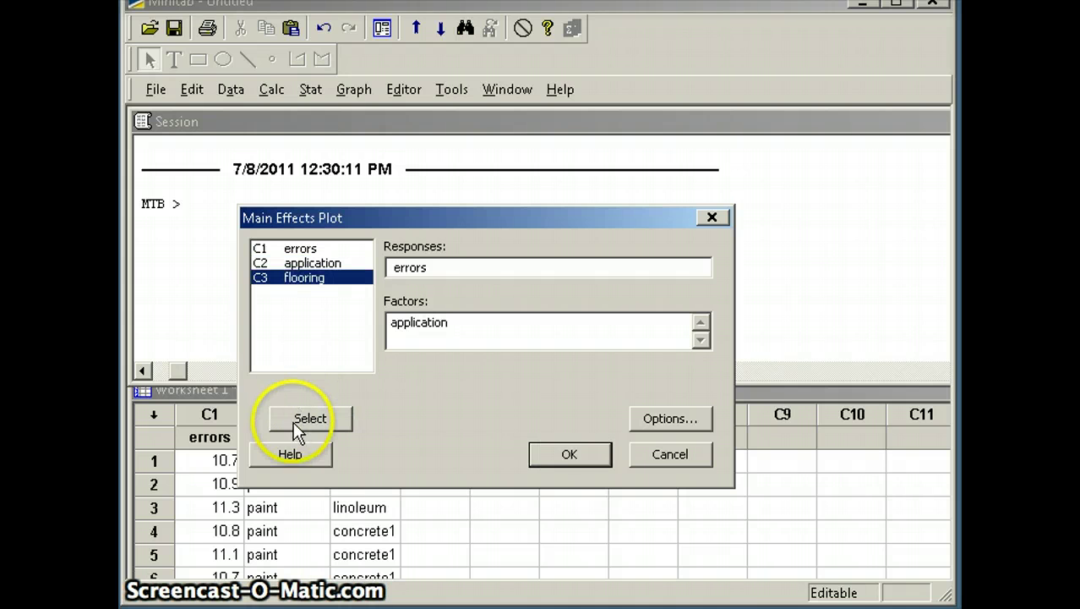
pyautogui.click(292, 419)
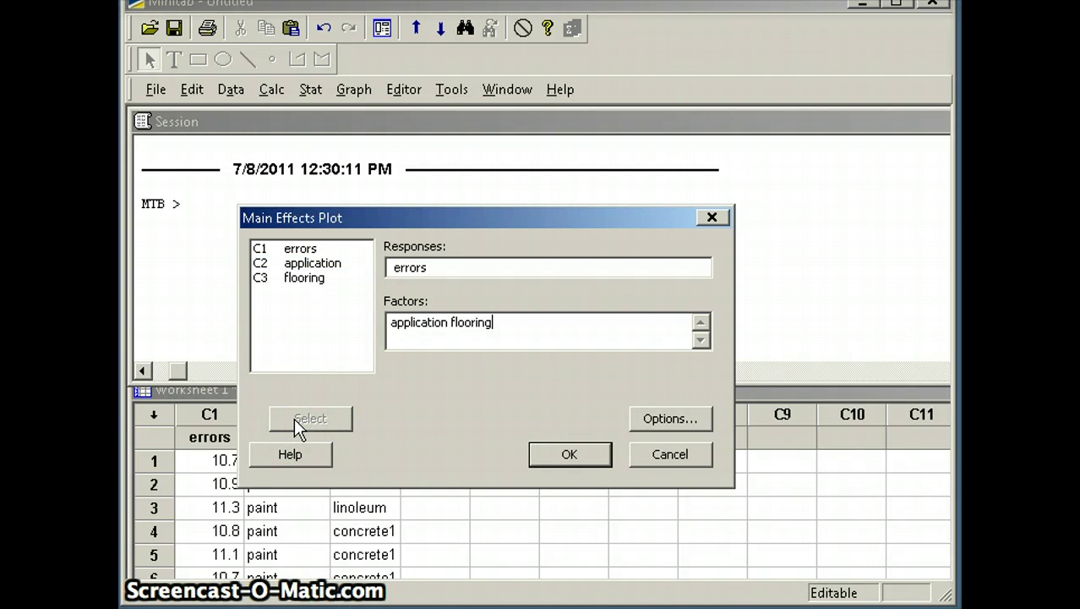
pyautogui.click(570, 455)
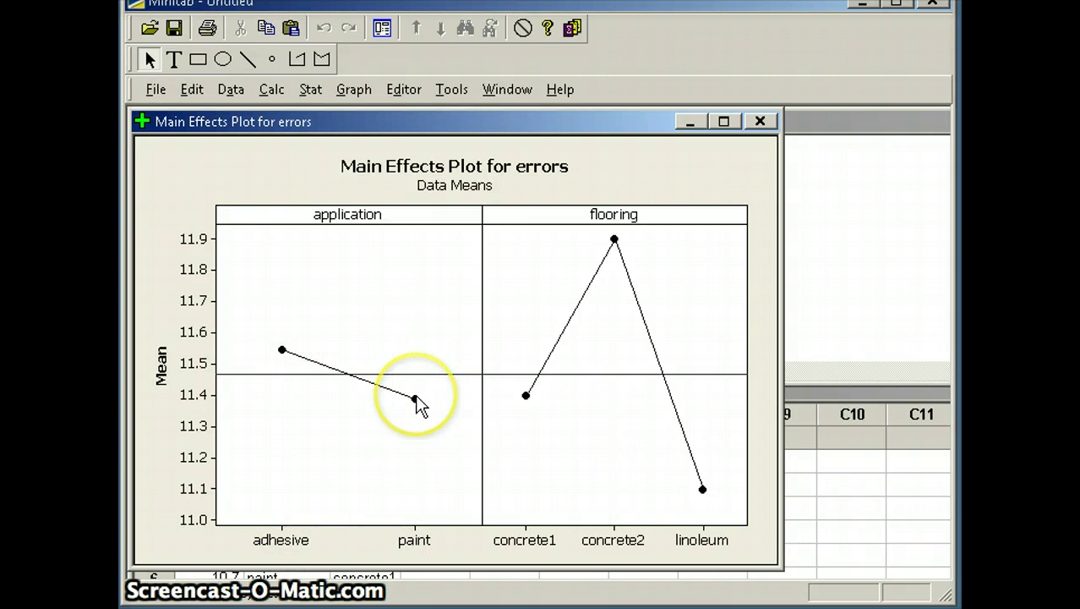
# - Examine the mean points for paint, concrete1 and linoleum in the main effects plot, and close the graph
pyautogui.moveTo(415, 401)
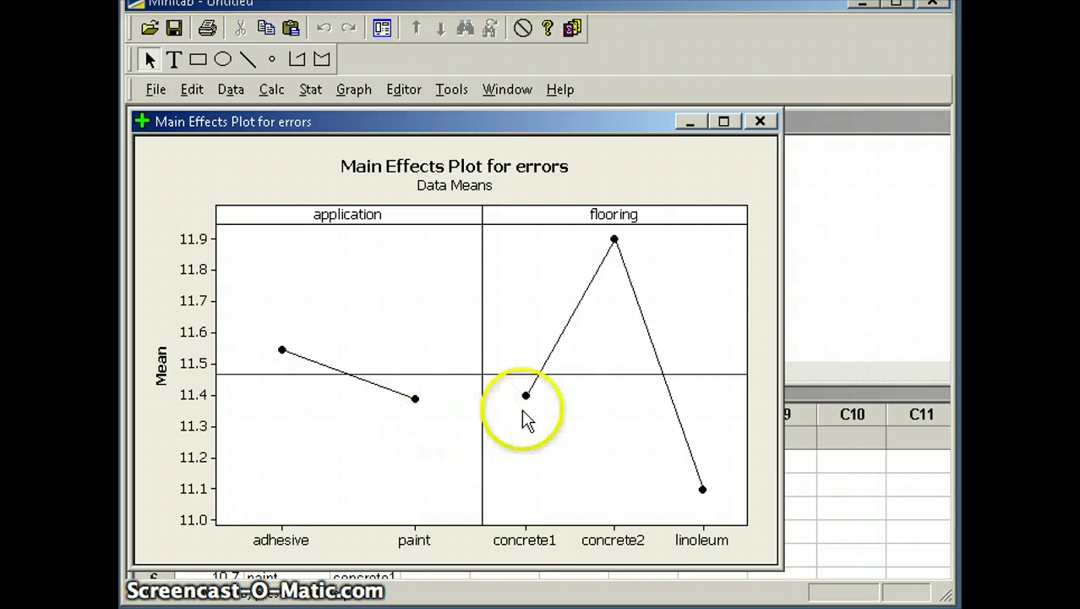
pyautogui.moveTo(525, 396)
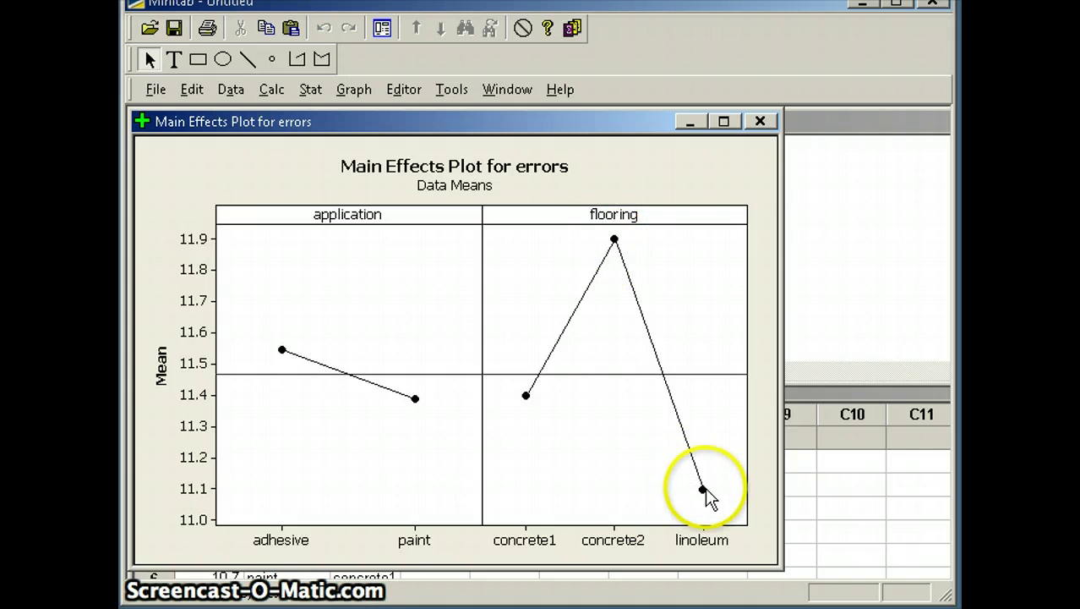
pyautogui.moveTo(702, 488)
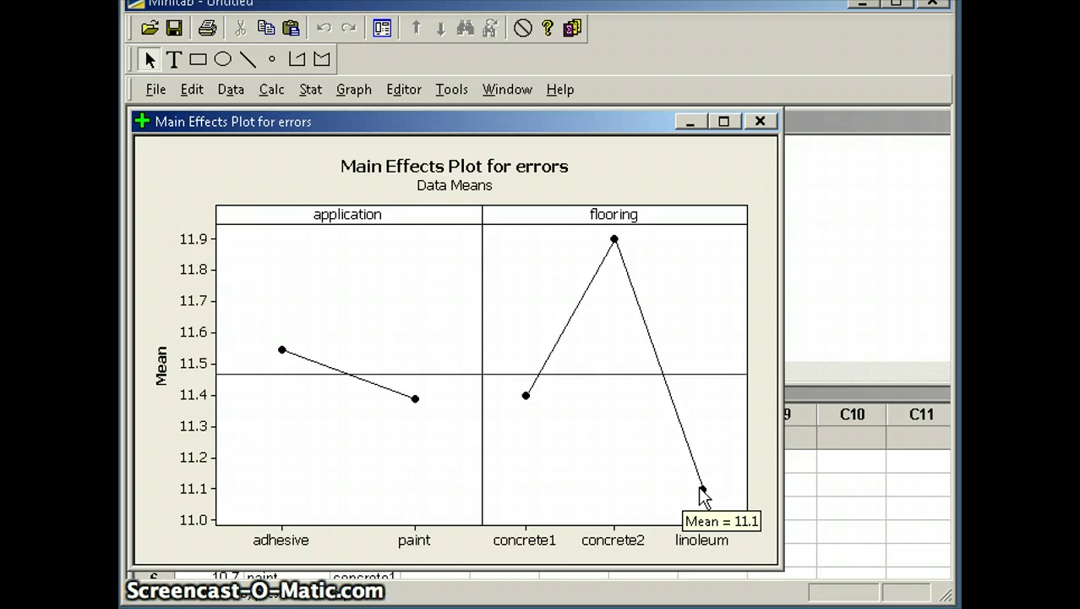
pyautogui.hotkey('ctrl', 'F4')
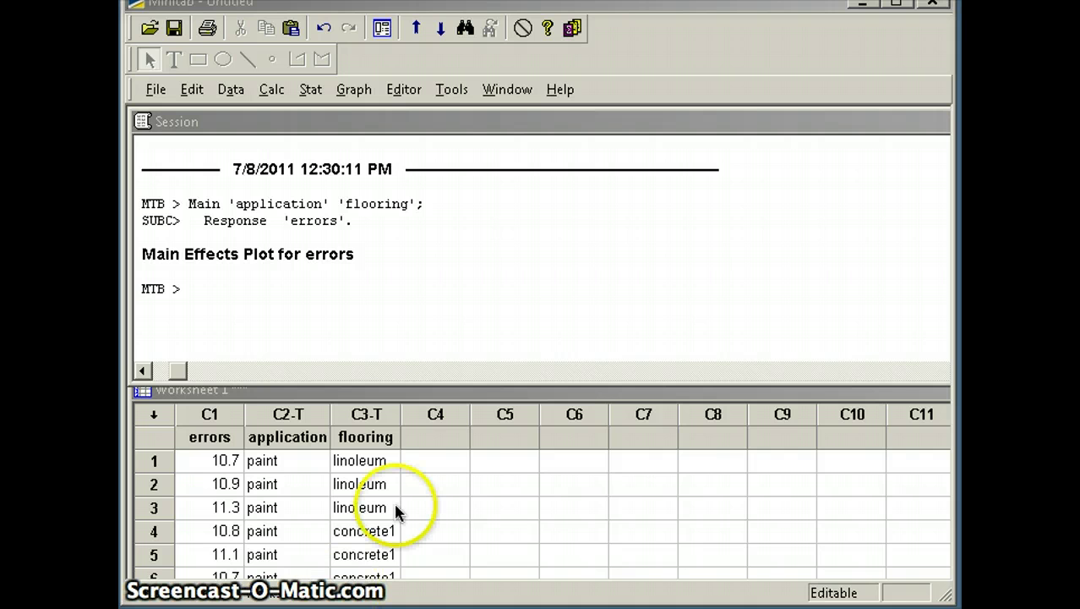
# - Start an Interactions Plot from the ANOVA tools and clear its prefilled response and factors
pyautogui.click(310, 90)
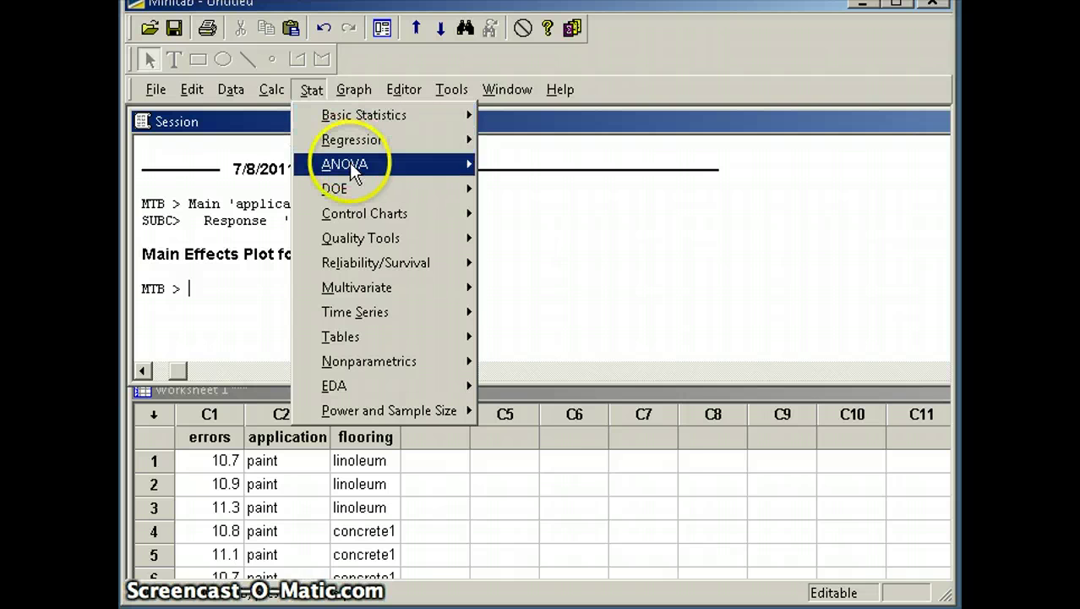
pyautogui.moveTo(349, 162)
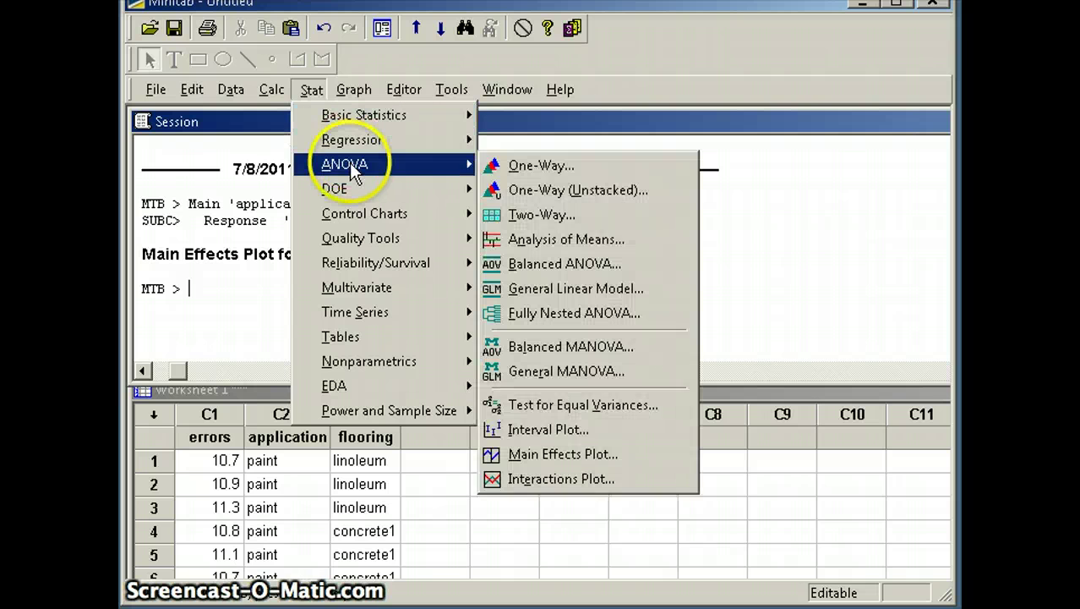
pyautogui.click(635, 479)
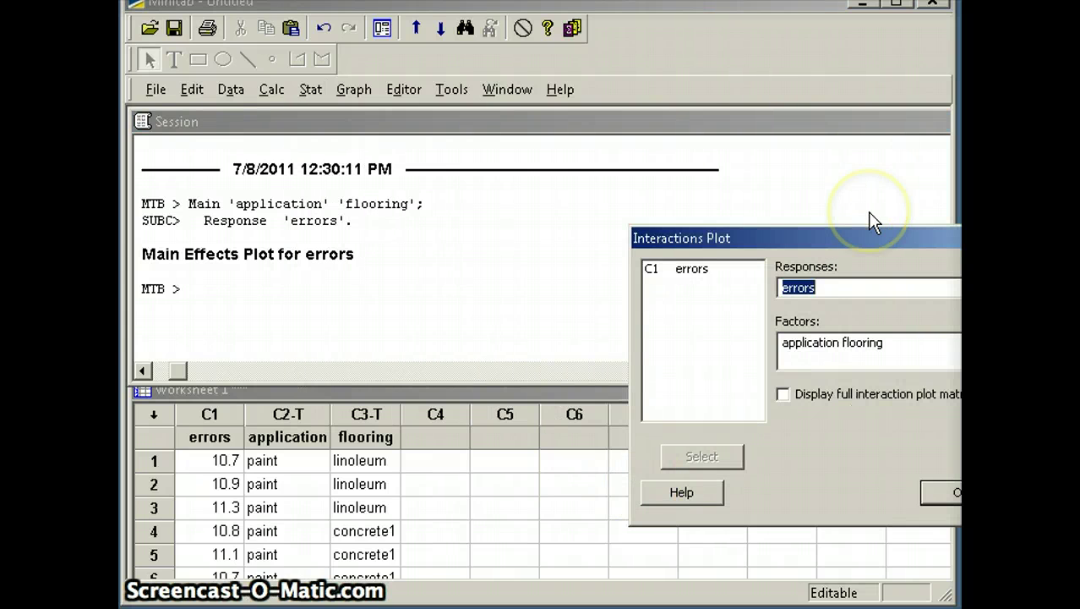
pyautogui.press('Delete')
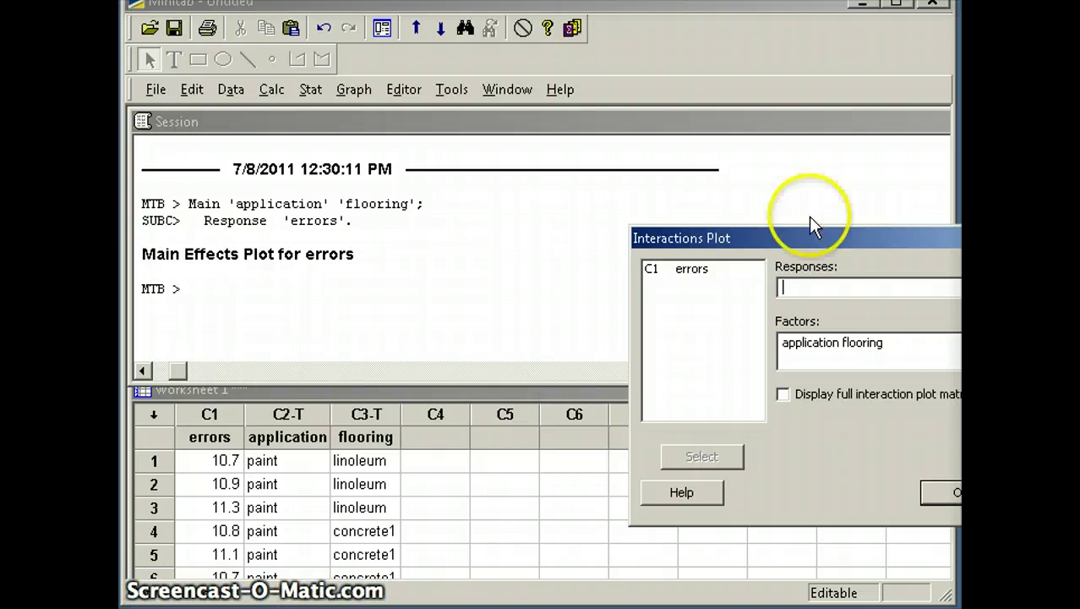
pyautogui.click(884, 342)
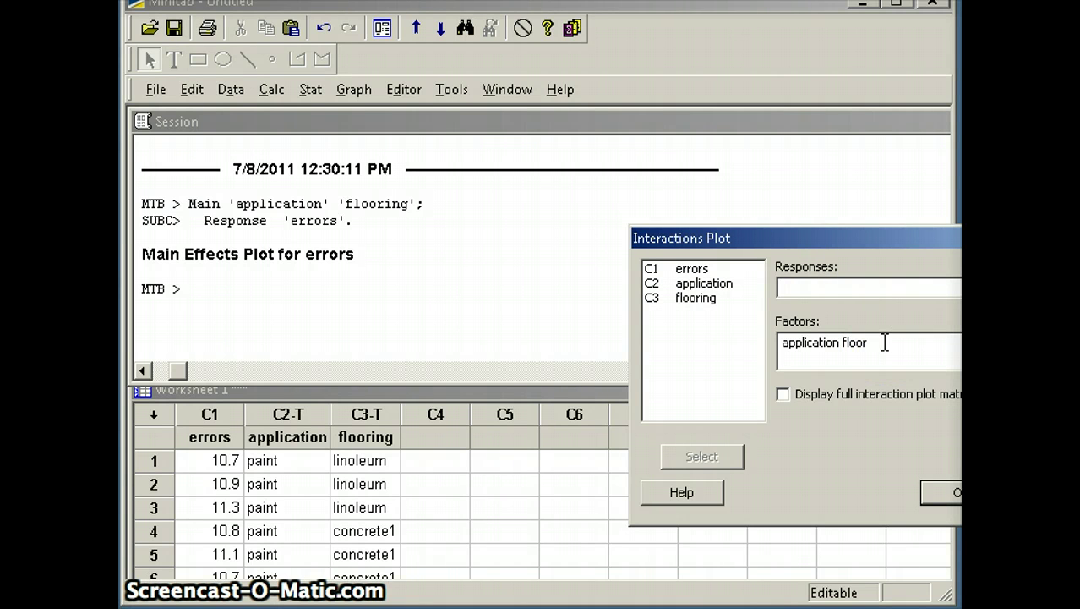
pyautogui.press('BackSpace')
pyautogui.press('BackSpace')
pyautogui.press('BackSpace')
pyautogui.press('BackSpace')
pyautogui.press('BackSpace')
pyautogui.press('BackSpace')
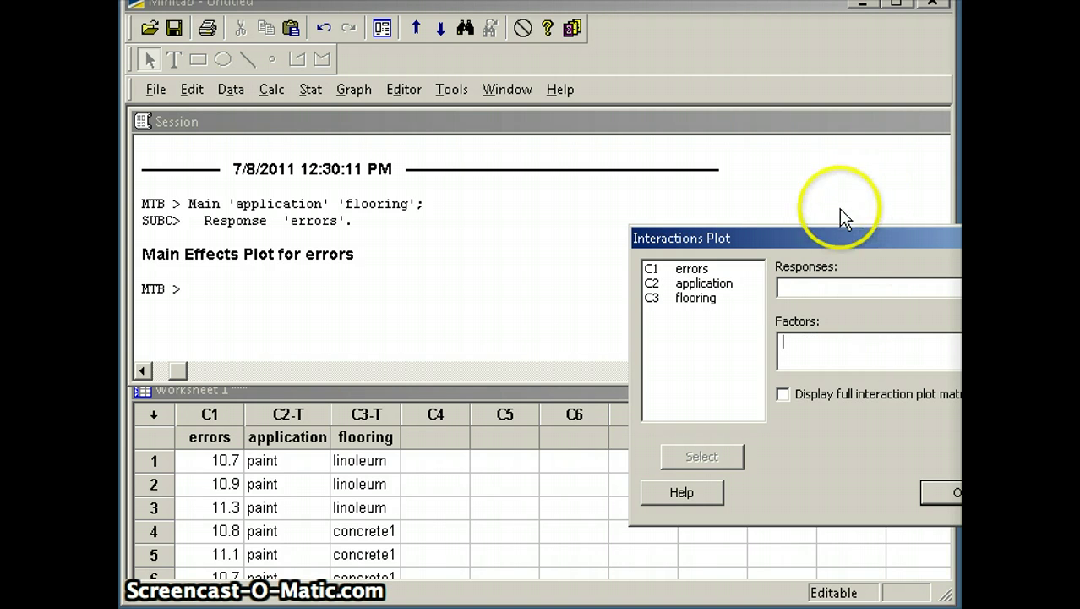
# - Bring the Interactions Plot dialog fully into view and set errors as the response
pyautogui.moveTo(710, 230); pyautogui.dragTo(395, 233)
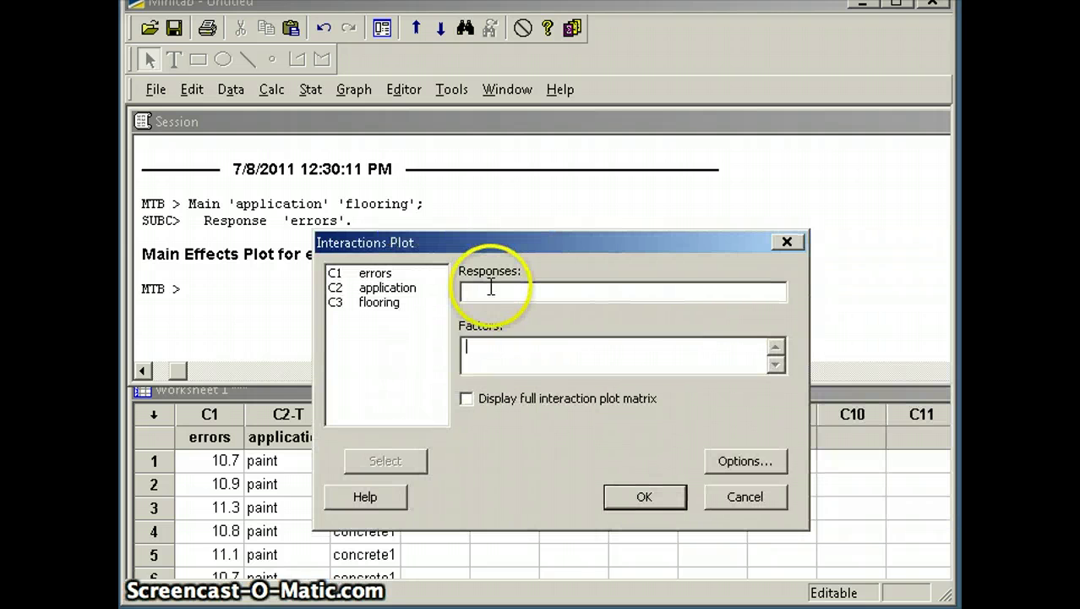
pyautogui.click(472, 291)
pyautogui.click(380, 273)
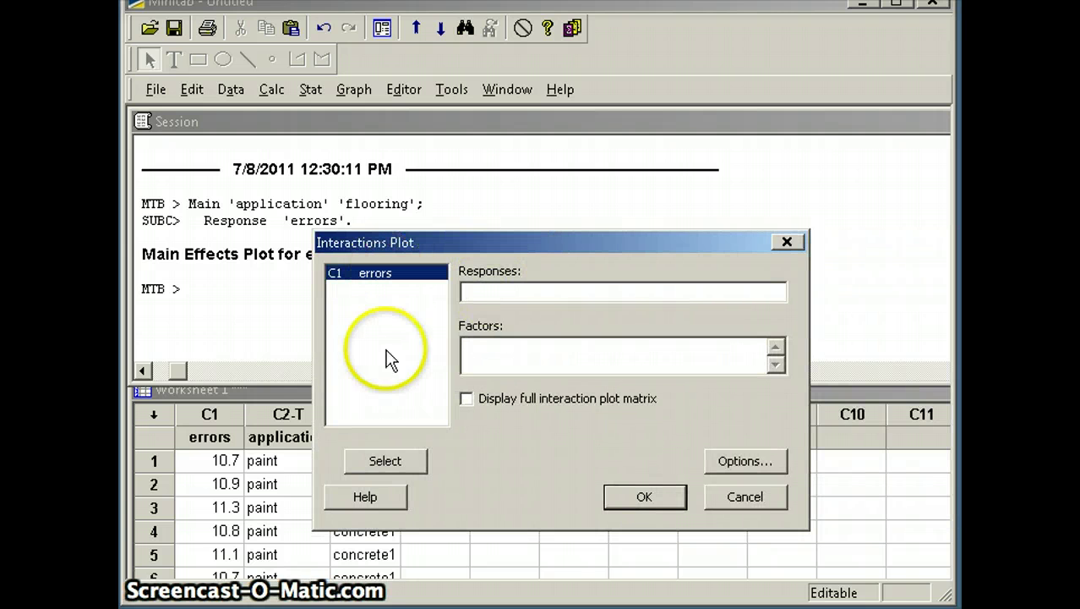
pyautogui.click(385, 461)
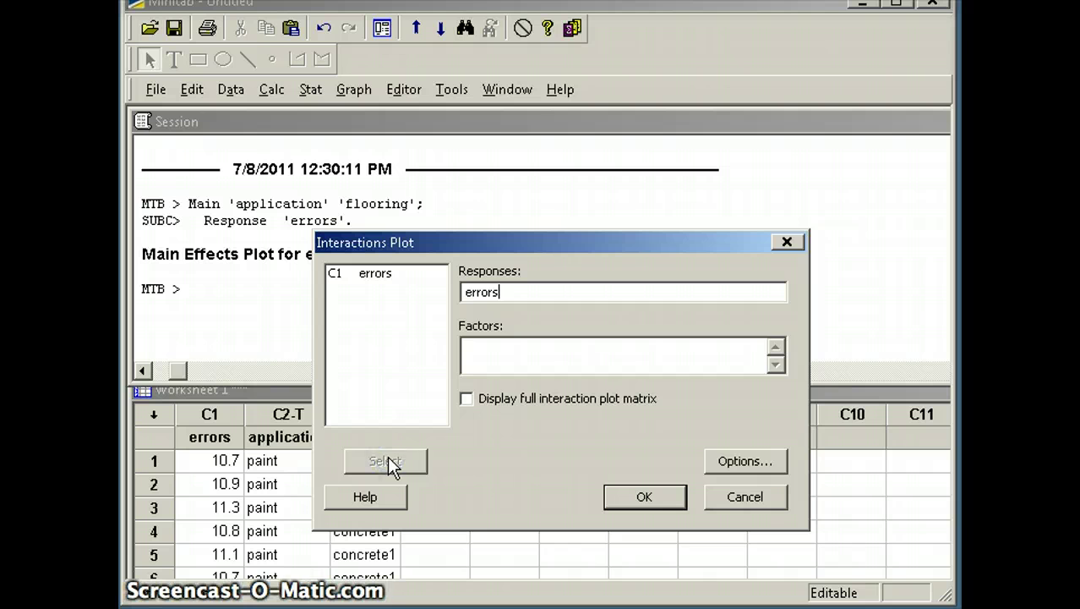
# - Generate the interaction plot with application and flooring as factors, and close the graph after viewing it
pyautogui.click(486, 358)
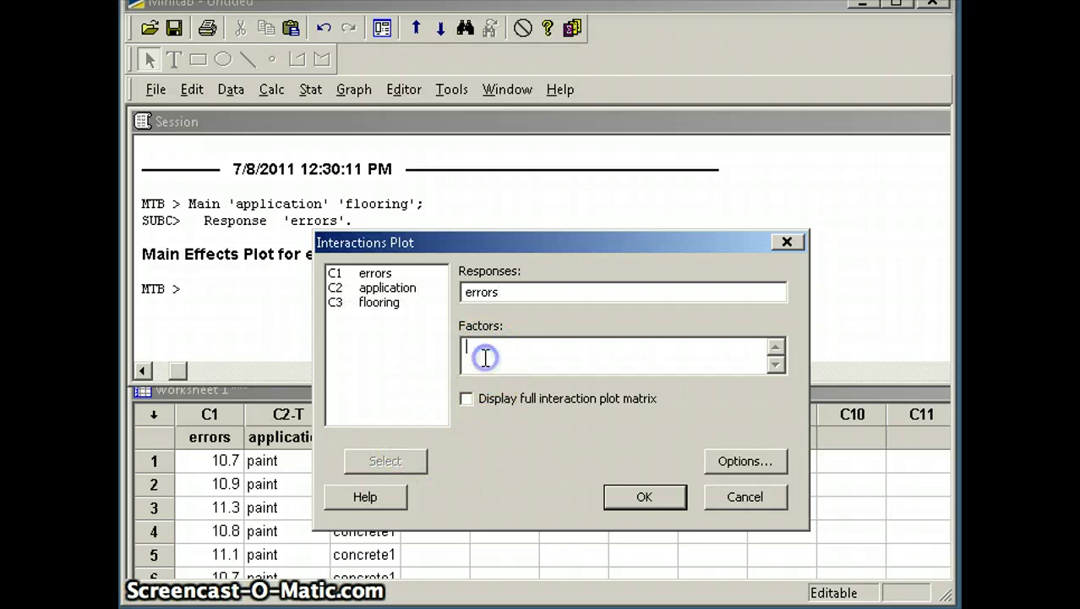
pyautogui.click(395, 290)
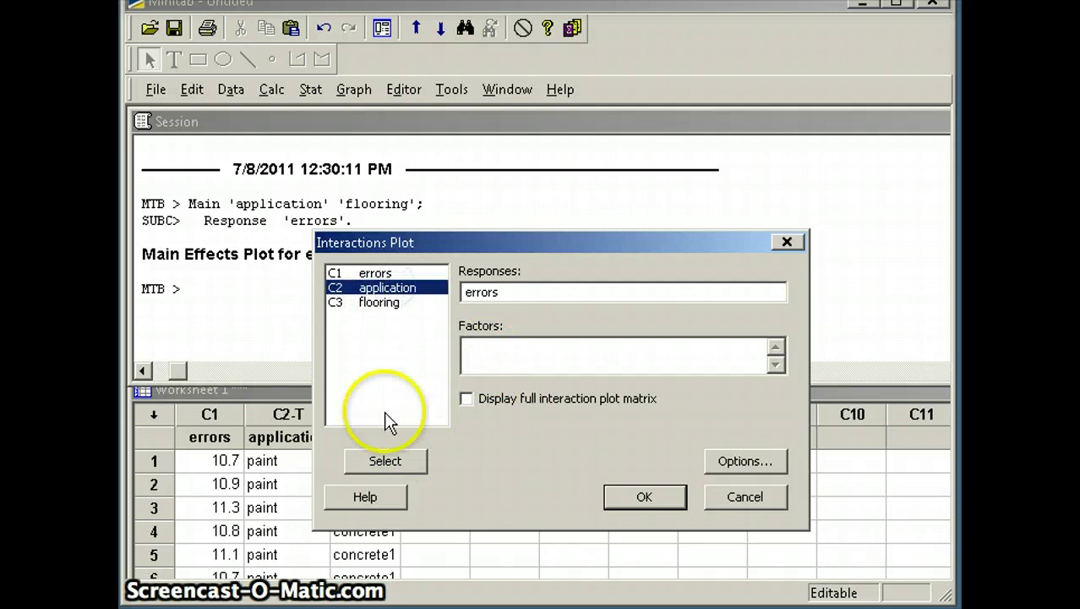
pyautogui.click(385, 463)
pyautogui.click(368, 305)
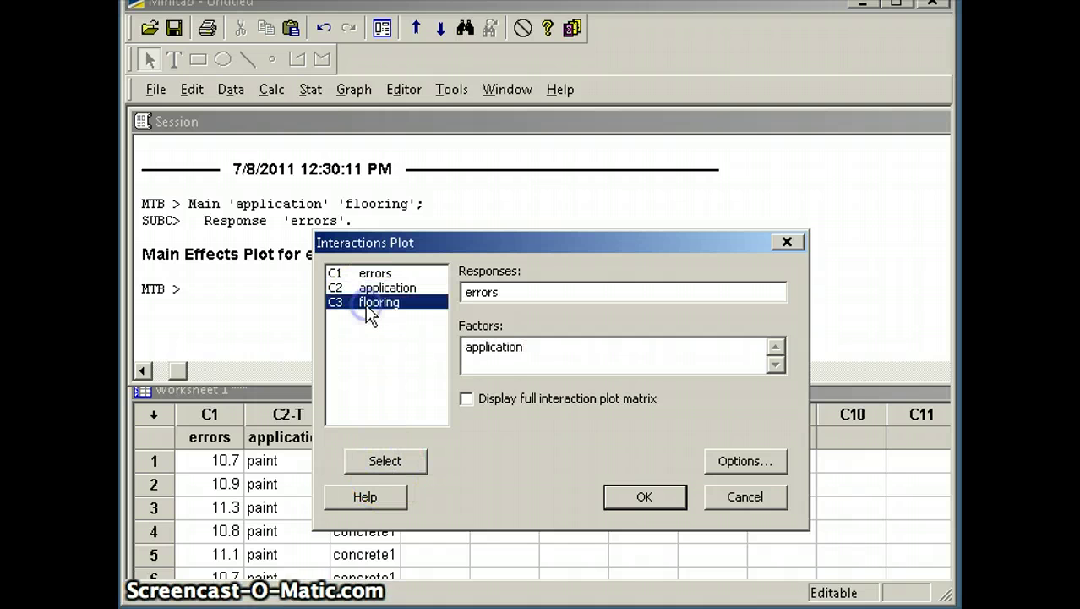
pyautogui.click(400, 461)
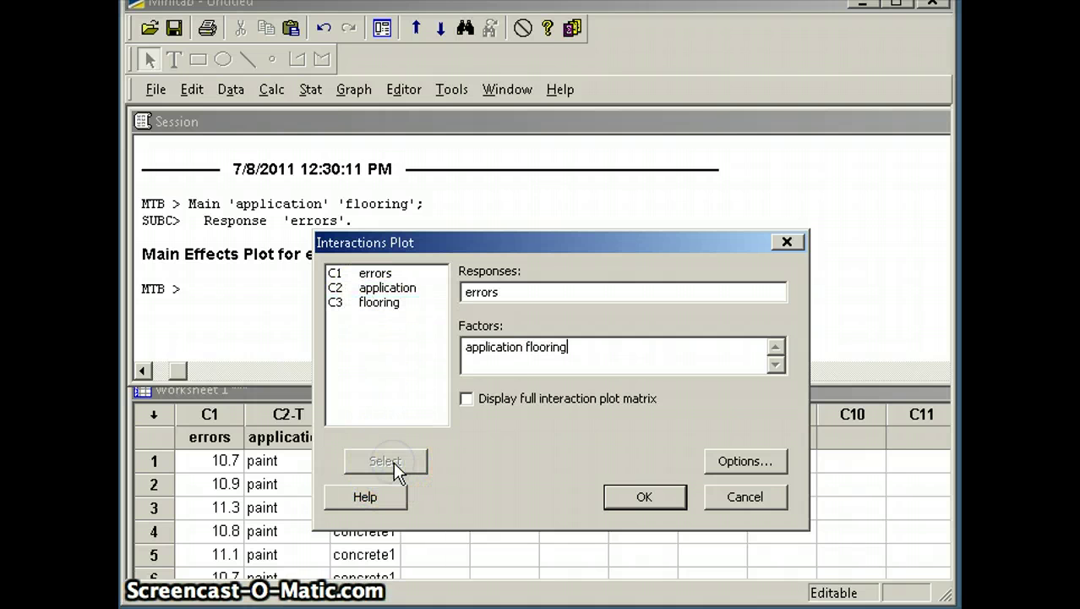
pyautogui.click(636, 495)
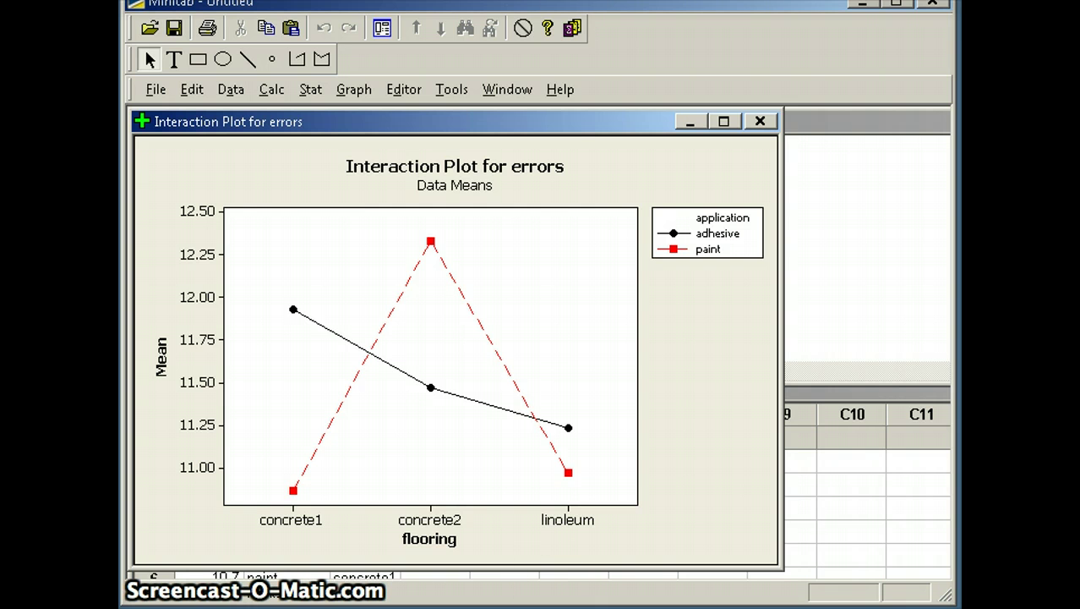
pyautogui.hotkey('ctrl', 'F4')
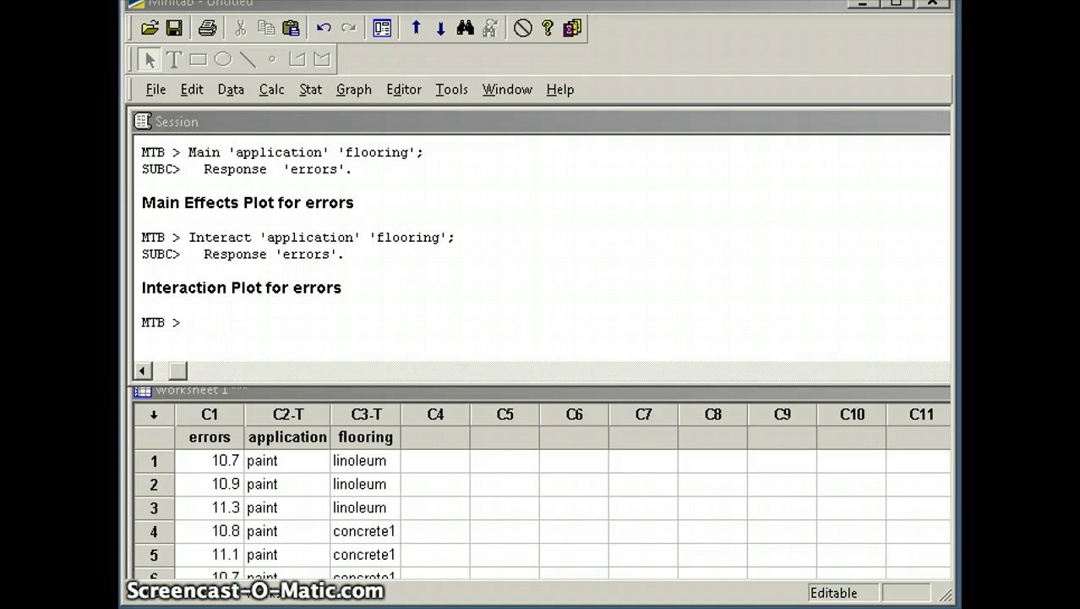
# - Start a Two-Way ANOVA and clear its prefilled row factor and column factor
pyautogui.click(313, 88)
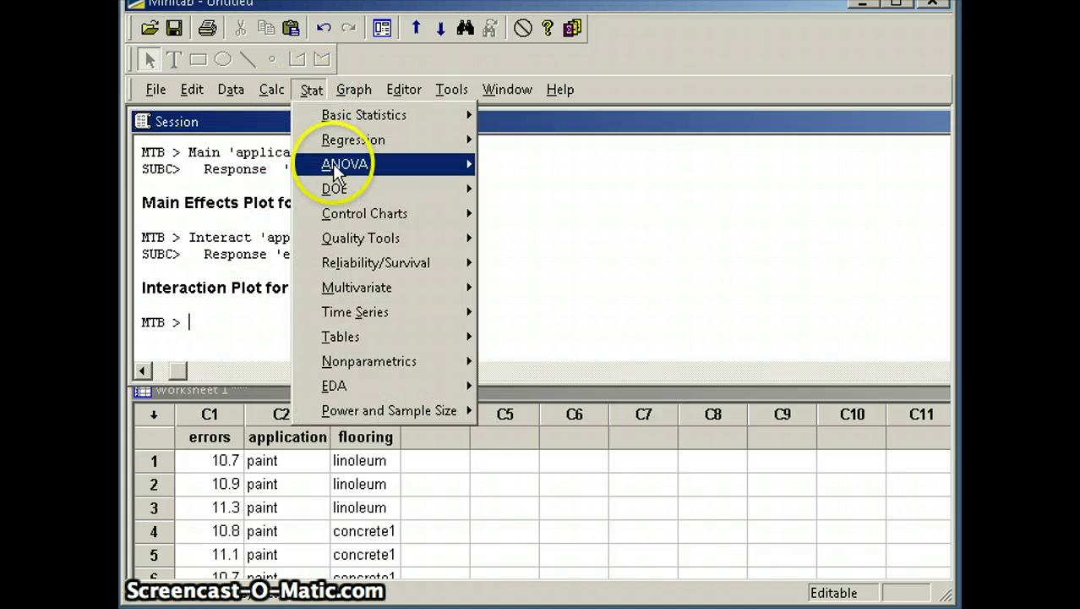
pyautogui.moveTo(343, 165)
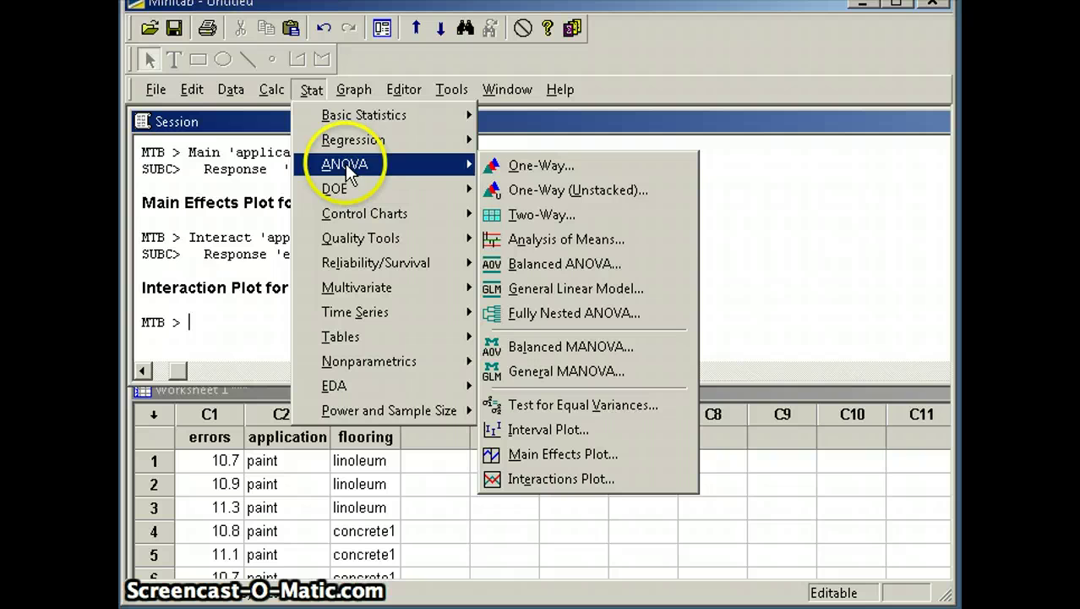
pyautogui.click(536, 218)
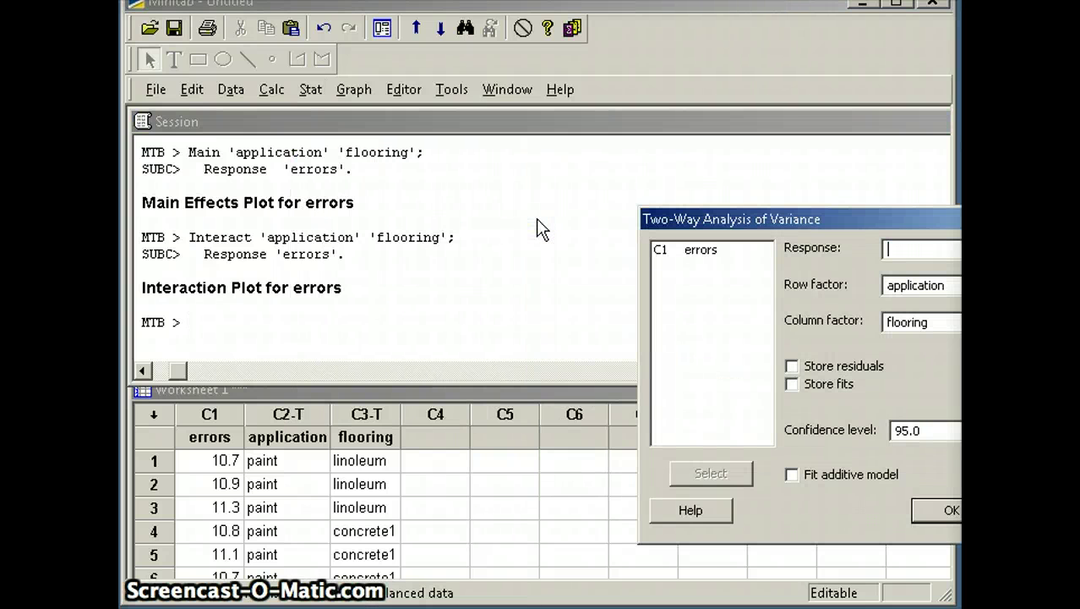
pyautogui.click(903, 279)
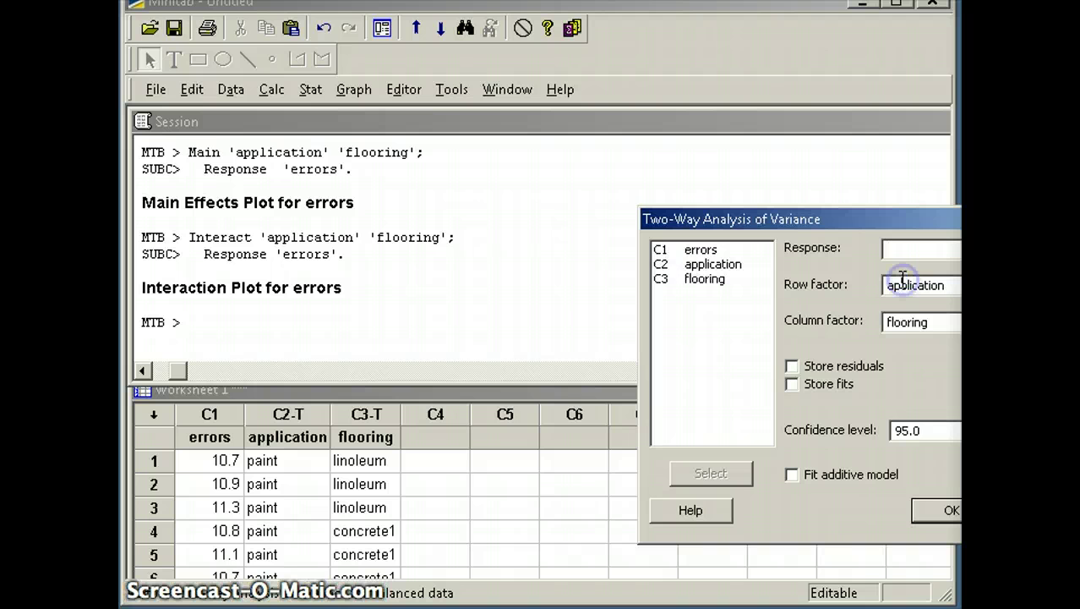
pyautogui.click(901, 285)
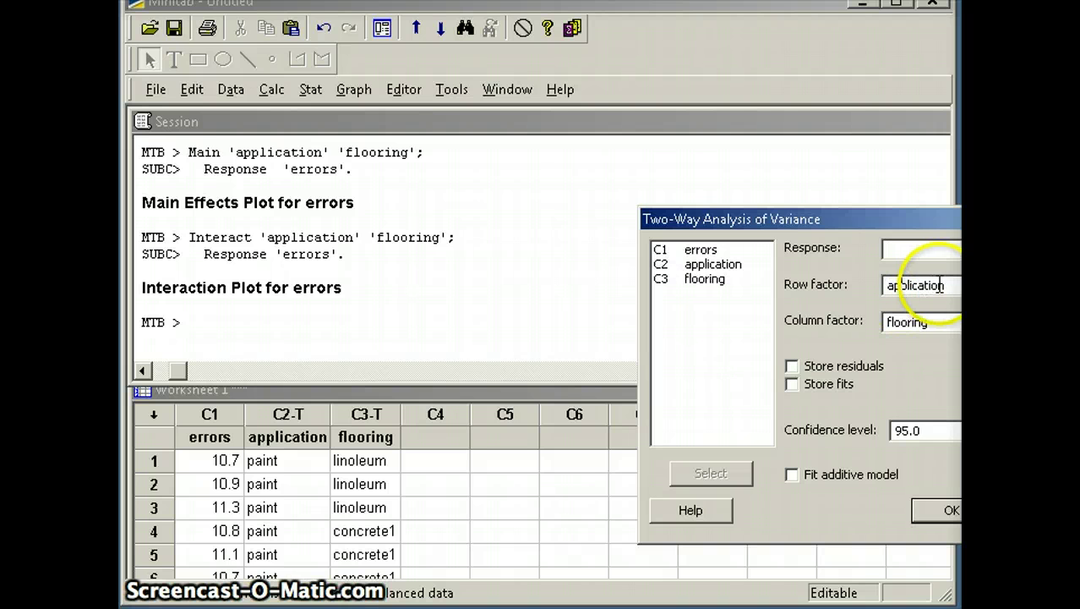
pyautogui.moveTo(940, 287); pyautogui.dragTo(791, 287)
pyautogui.press('Delete')
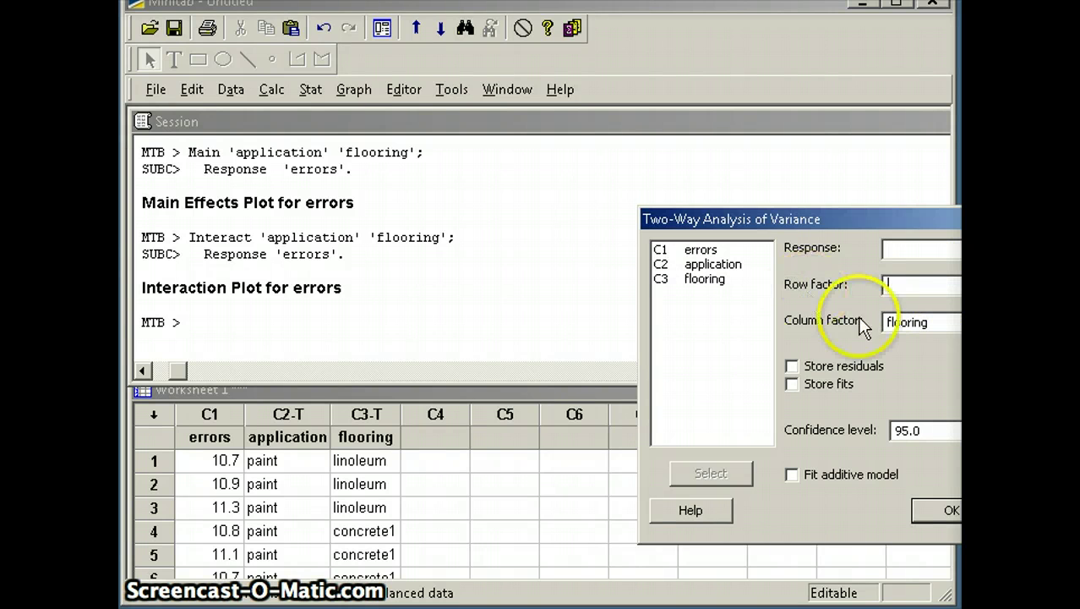
pyautogui.click(921, 322)
pyautogui.moveTo(940, 322); pyautogui.dragTo(805, 320)
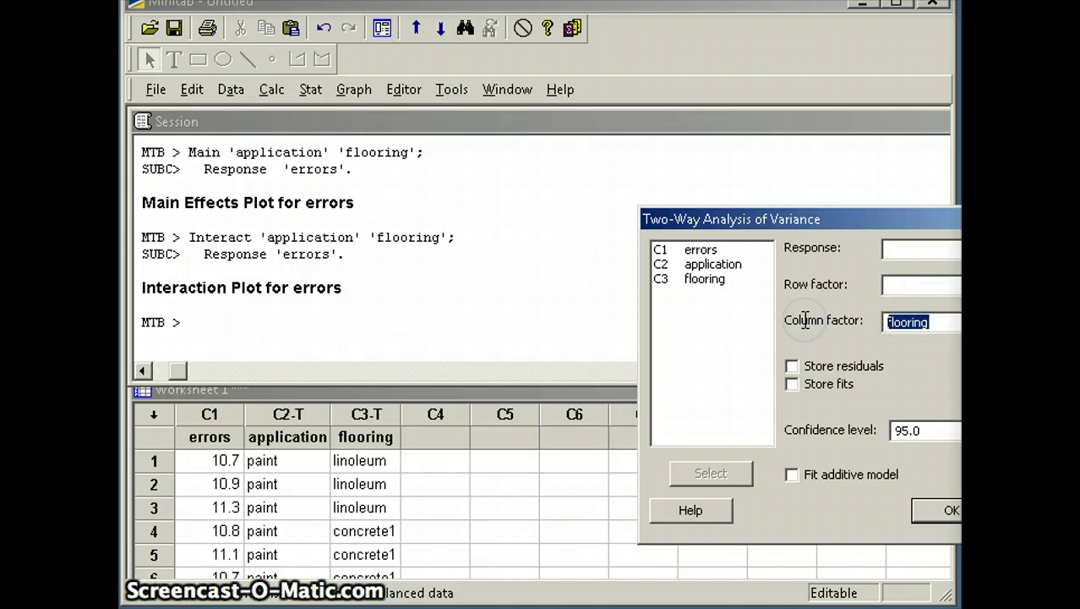
# - Bring the Two-Way Analysis of Variance dialog fully into view, set errors as the response, and try to run the analysis
pyautogui.moveTo(847, 217); pyautogui.dragTo(556, 221)
pyautogui.click(615, 243)
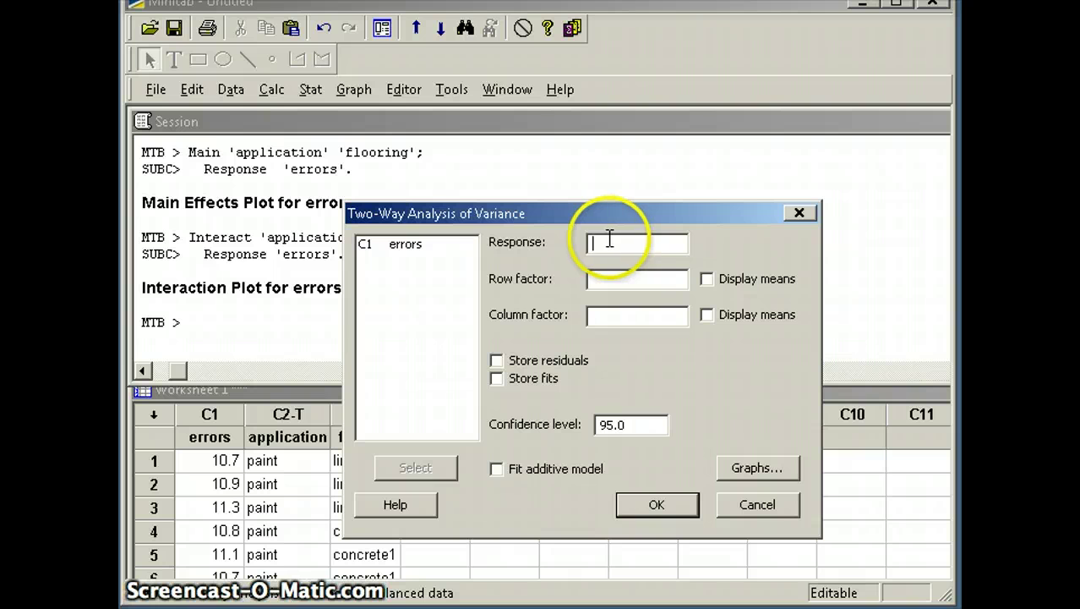
pyautogui.click(416, 246)
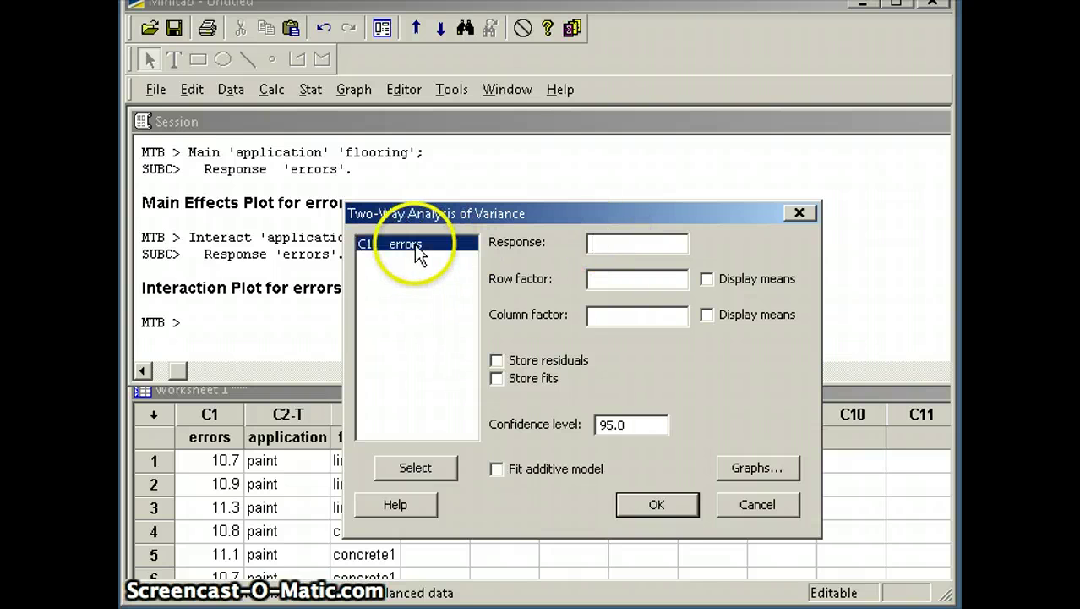
pyautogui.click(424, 470)
pyautogui.click(651, 505)
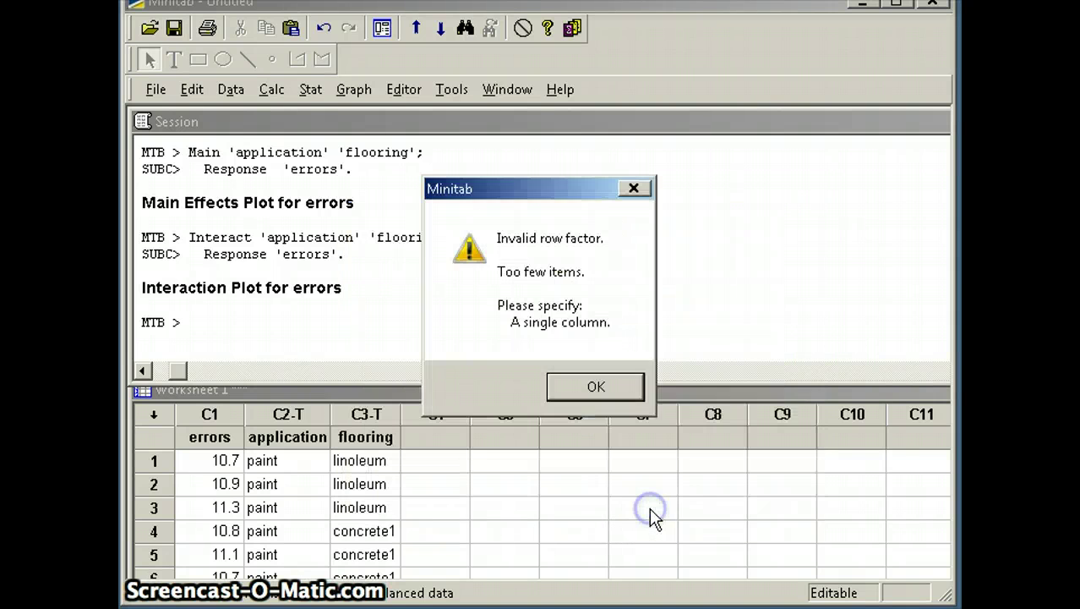
pyautogui.click(596, 386)
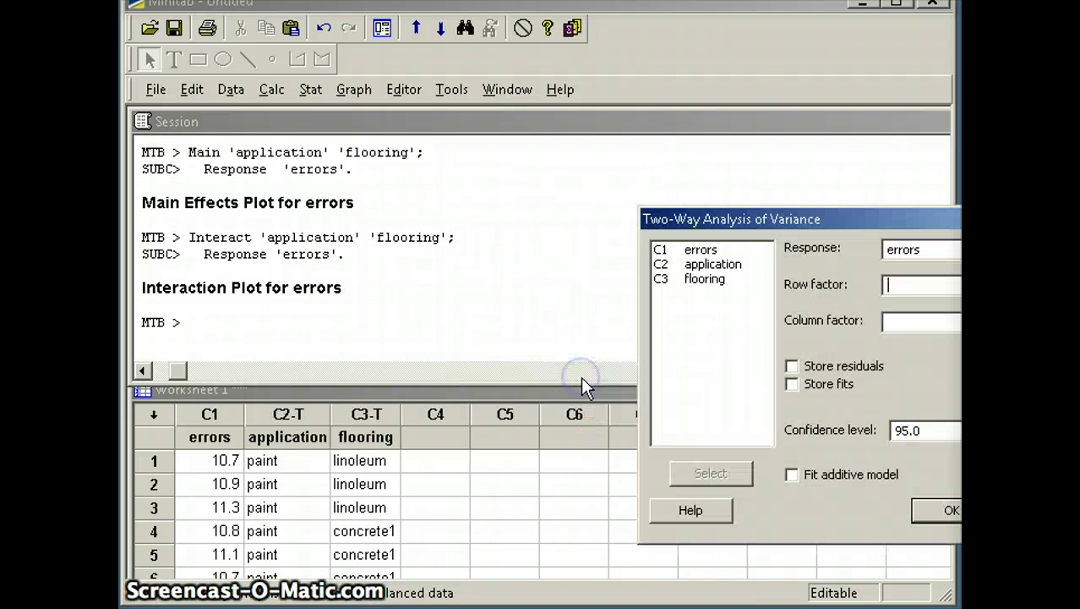
# - Move the reopened Two-Way dialog into view and set application as the row factor and flooring as the column factor
pyautogui.click(763, 211)
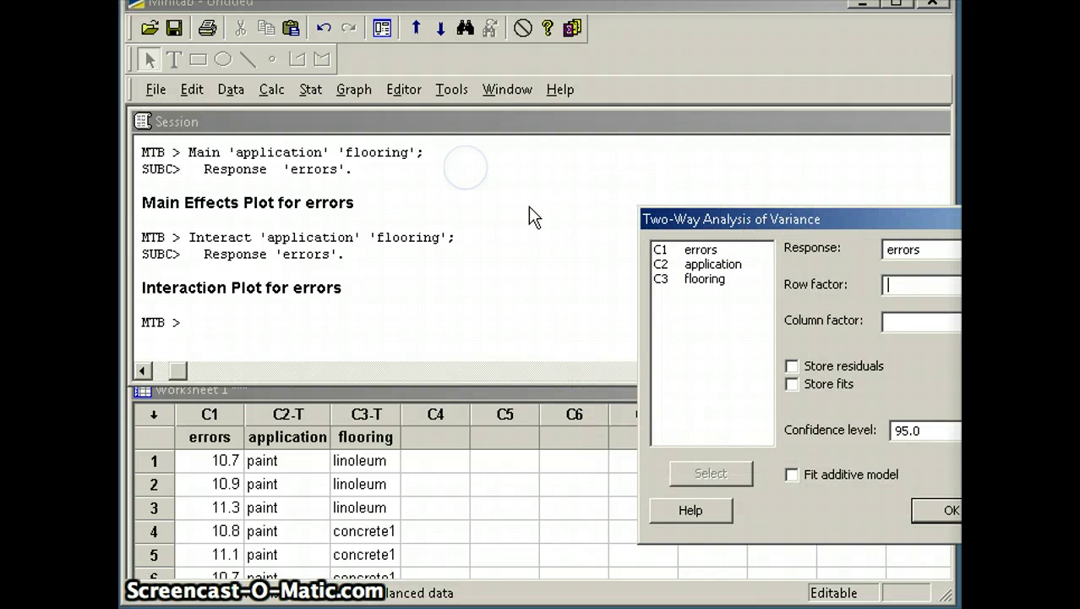
pyautogui.moveTo(922, 209); pyautogui.dragTo(655, 203)
pyautogui.click(474, 258)
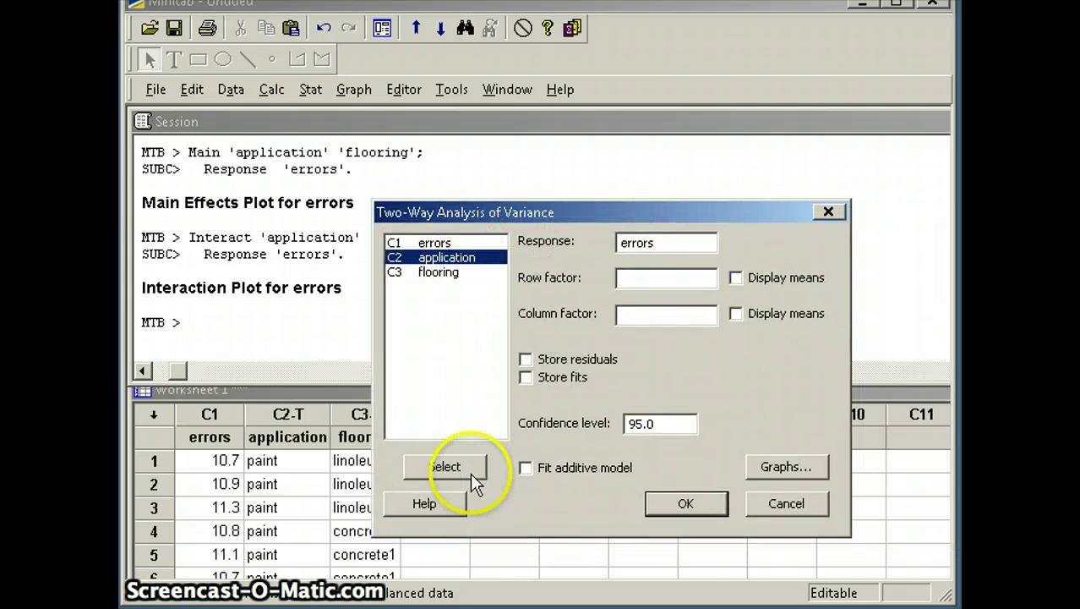
pyautogui.click(464, 464)
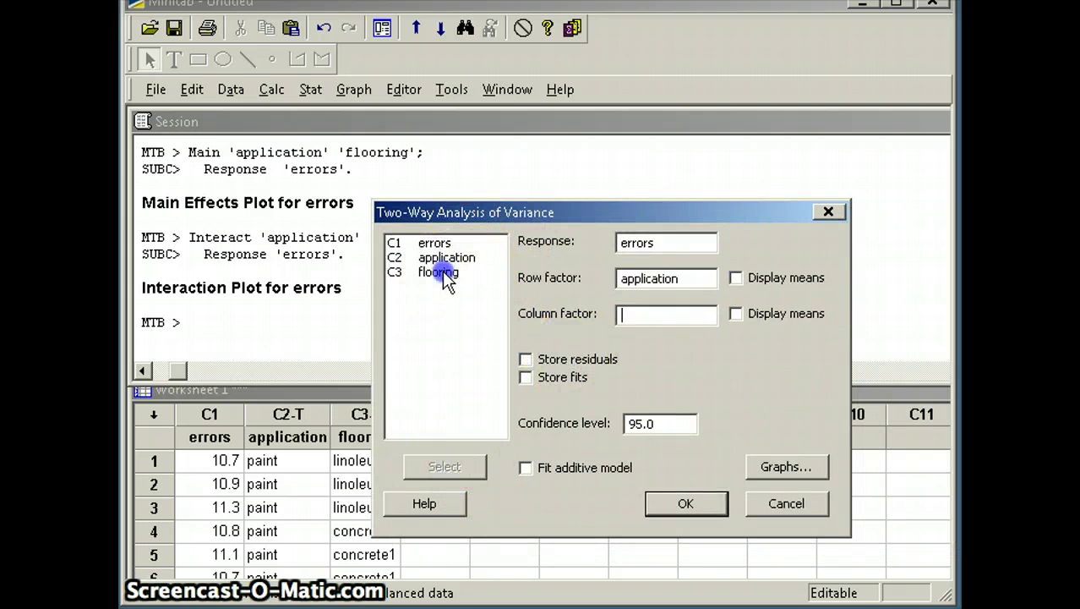
pyautogui.click(443, 274)
pyautogui.click(443, 465)
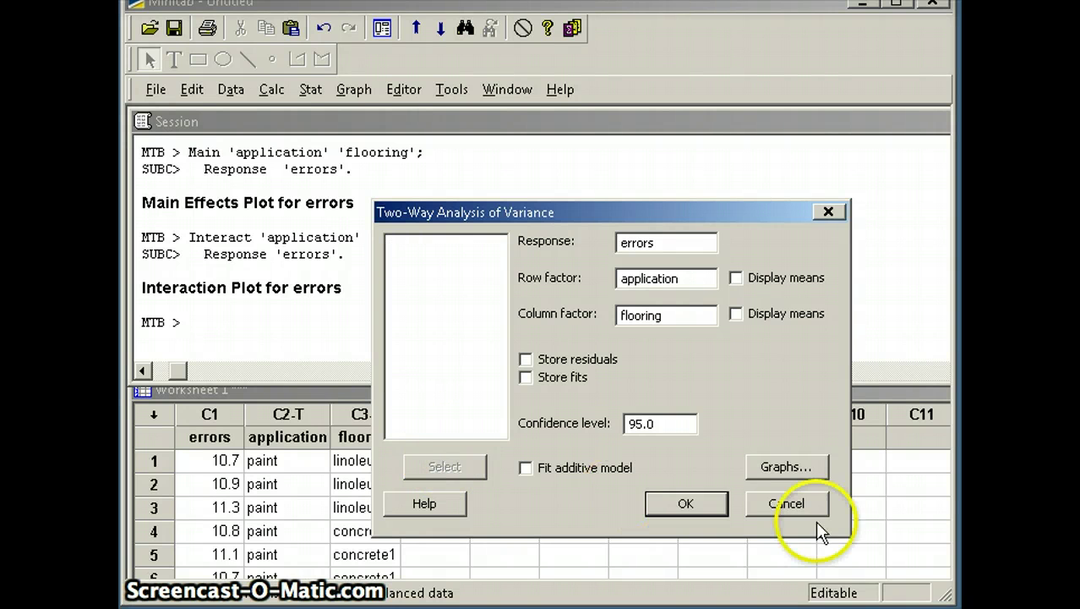
# - Run the two-way ANOVA and close the residual plots for errors without saving them
pyautogui.click(679, 505)
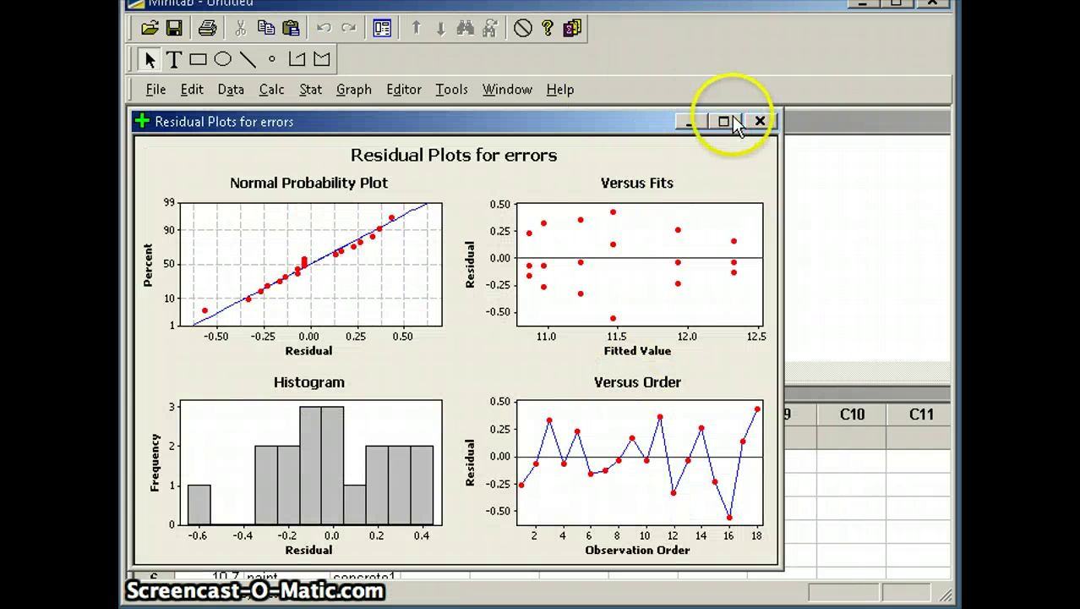
pyautogui.click(760, 121)
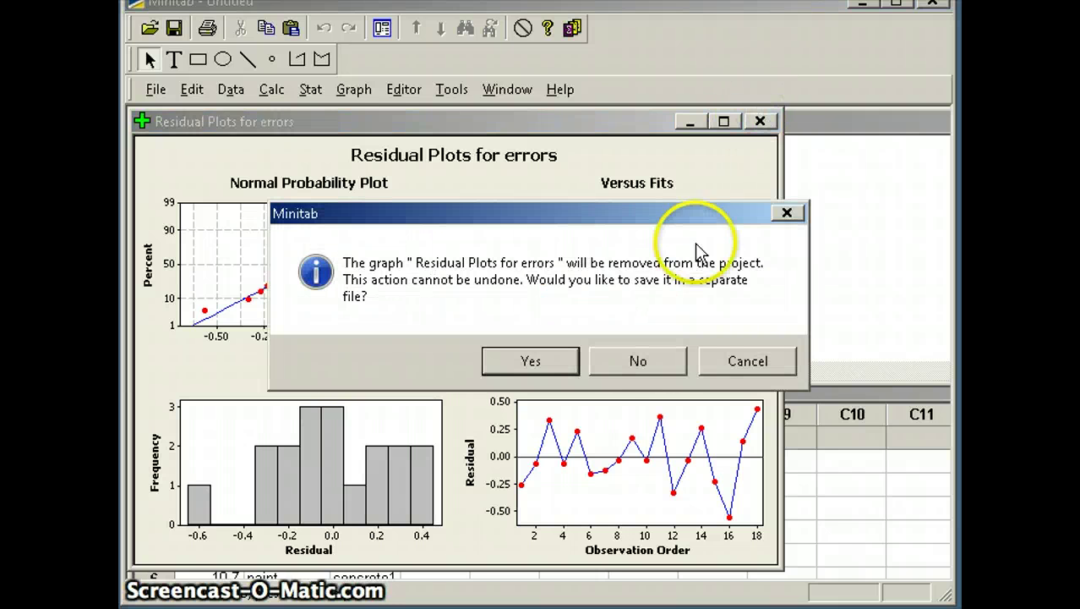
pyautogui.click(615, 359)
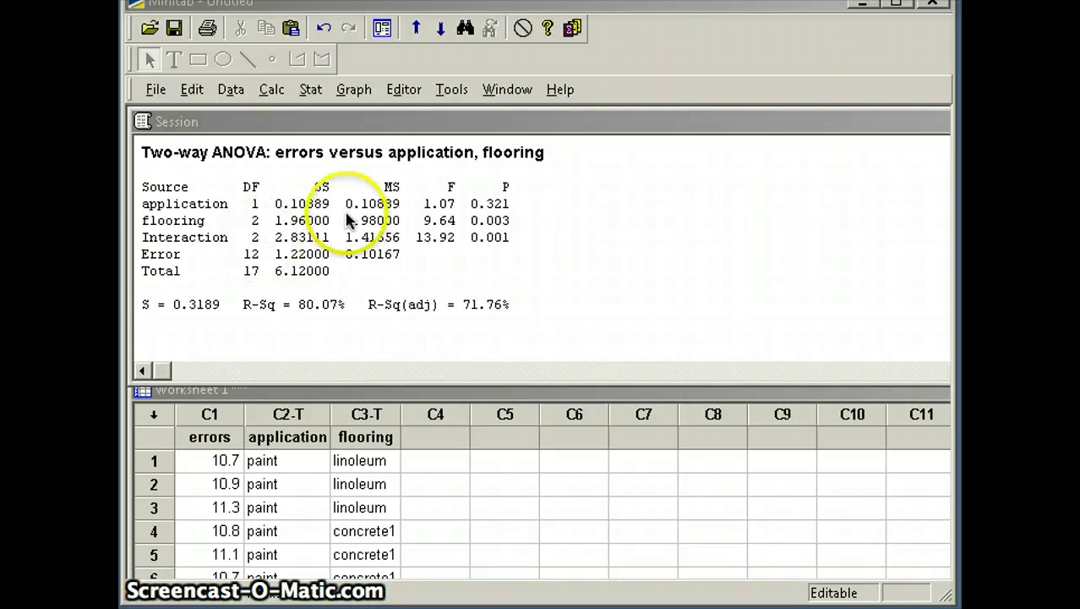
# - Annotate the P values in the two-way ANOVA table with "not sig" for application and "sig" for flooring
pyautogui.click(517, 203)
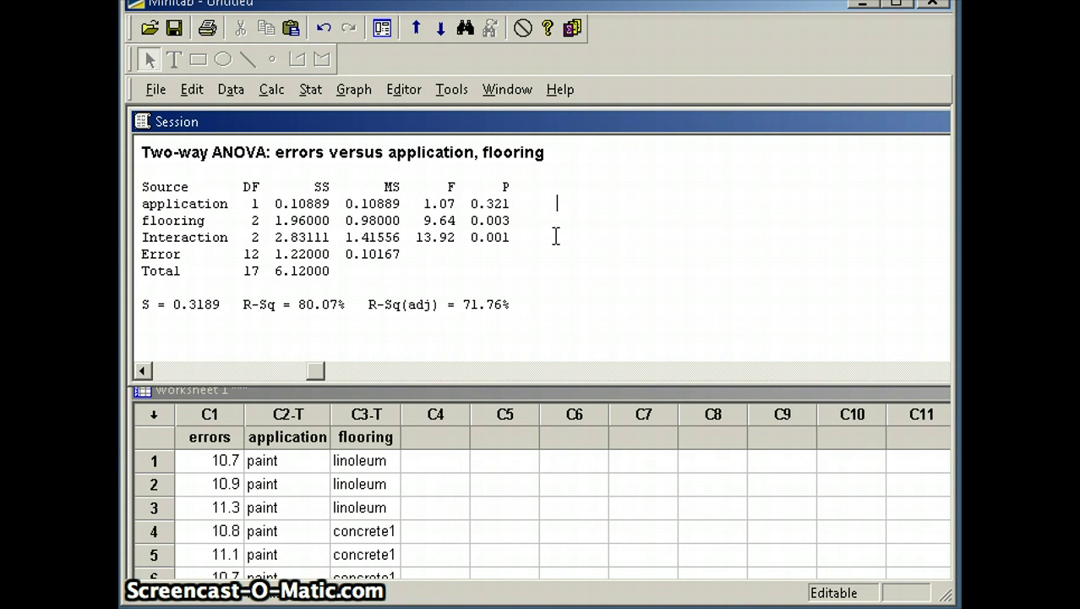
pyautogui.write('not sig')
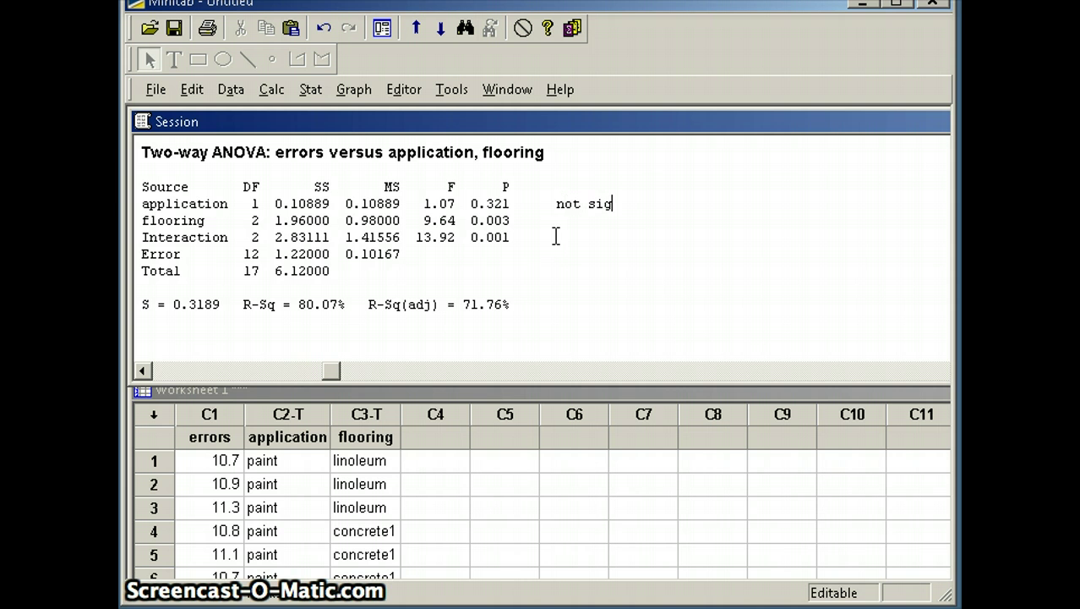
pyautogui.click(531, 223)
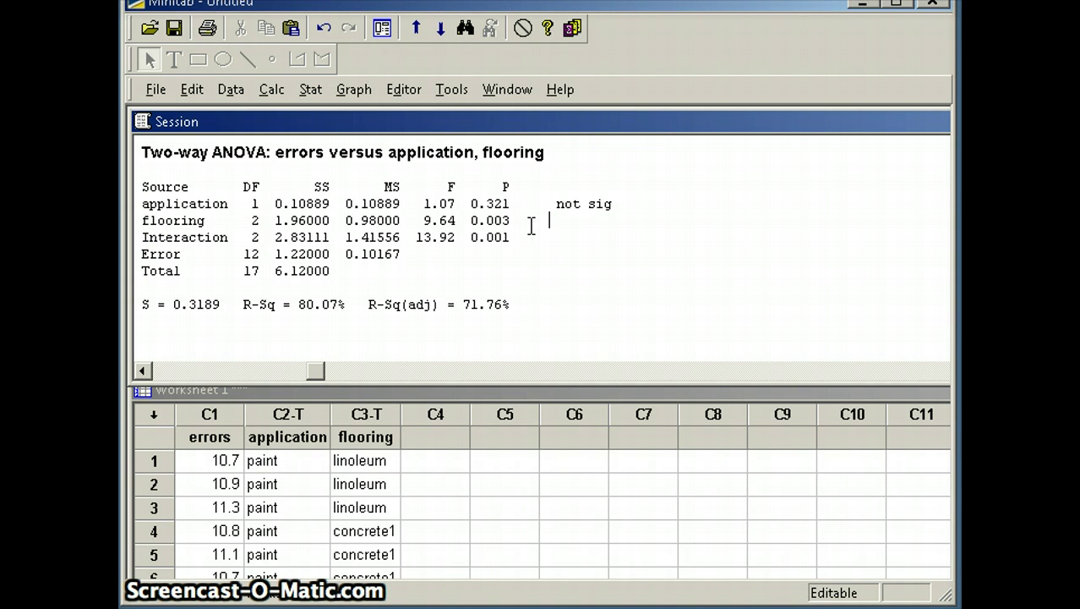
pyautogui.write('si')
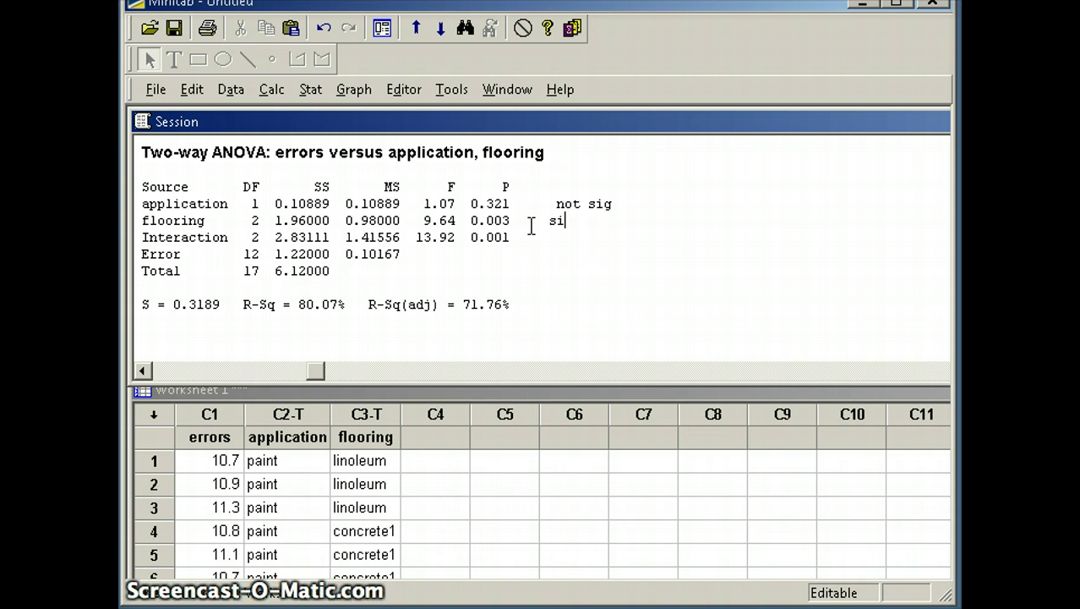
pyautogui.write('g')
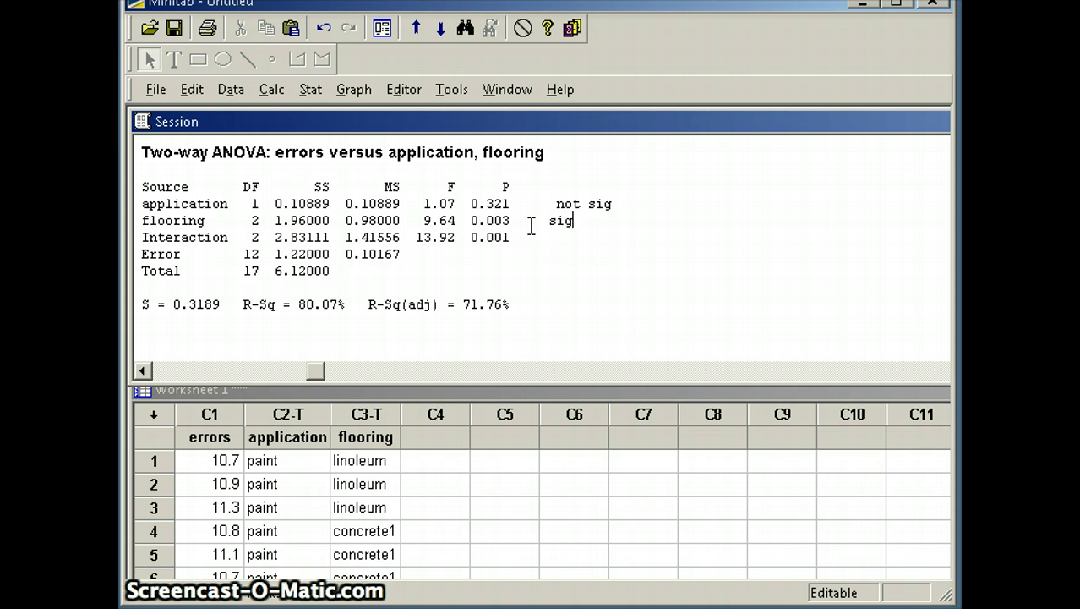
pyautogui.click(521, 240)
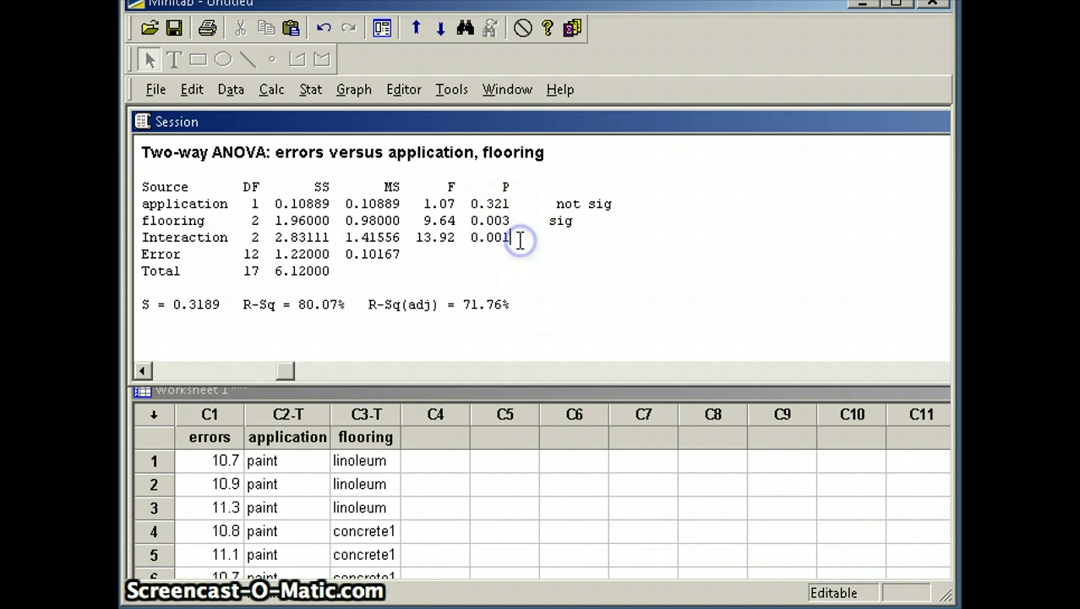